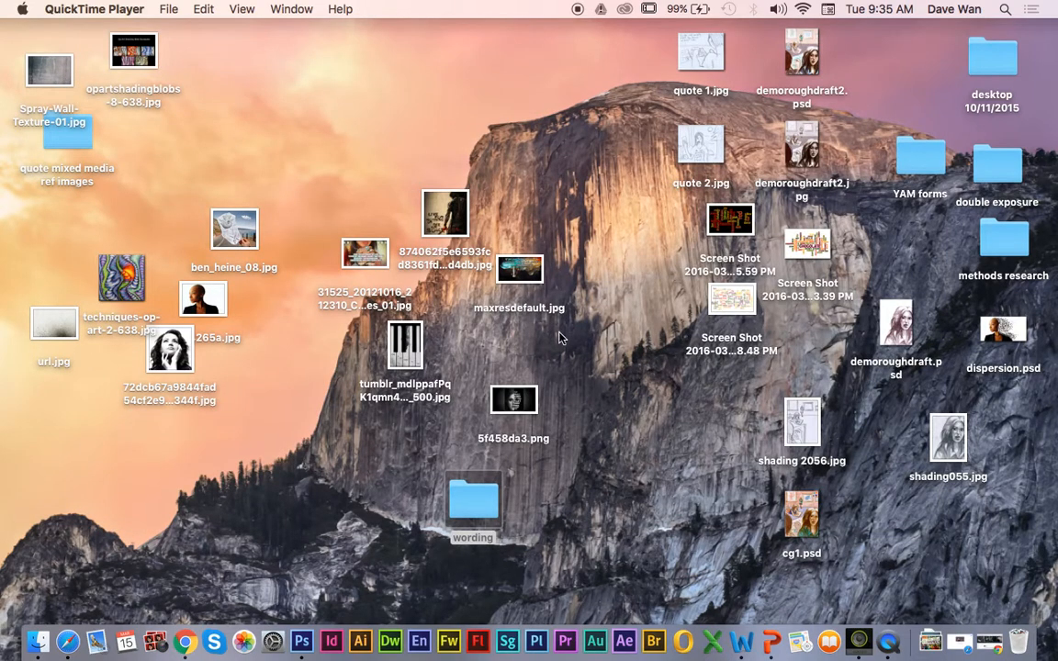
Step: Open the red umbrella photo from the wording folder in Photoshop and switch to the Move tool
double_click(496, 497)
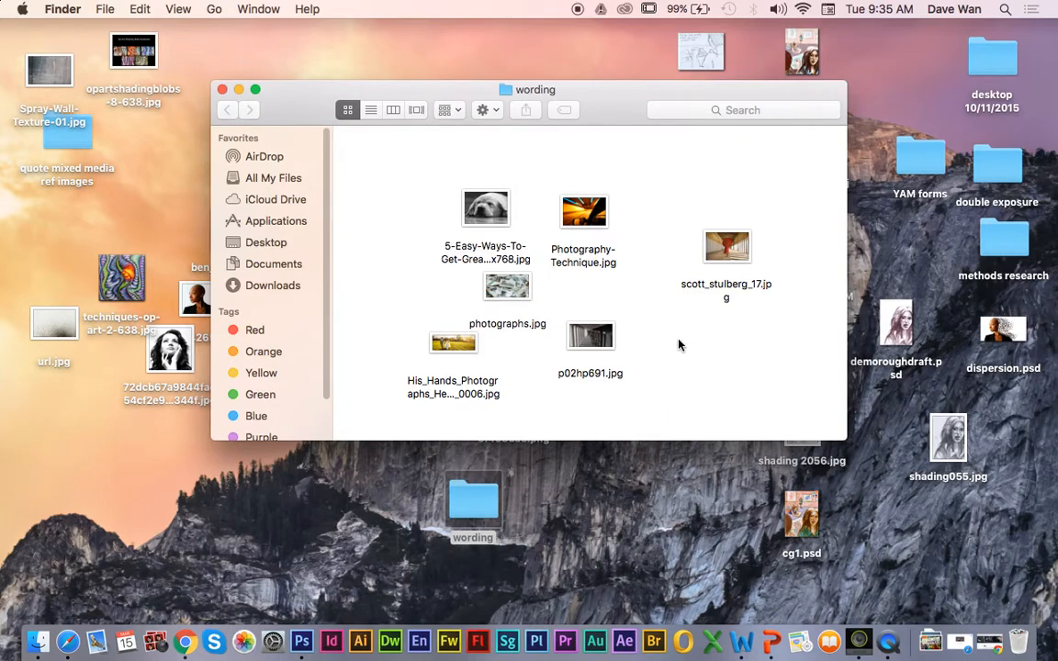
left_click_drag(724, 267, 301, 641)
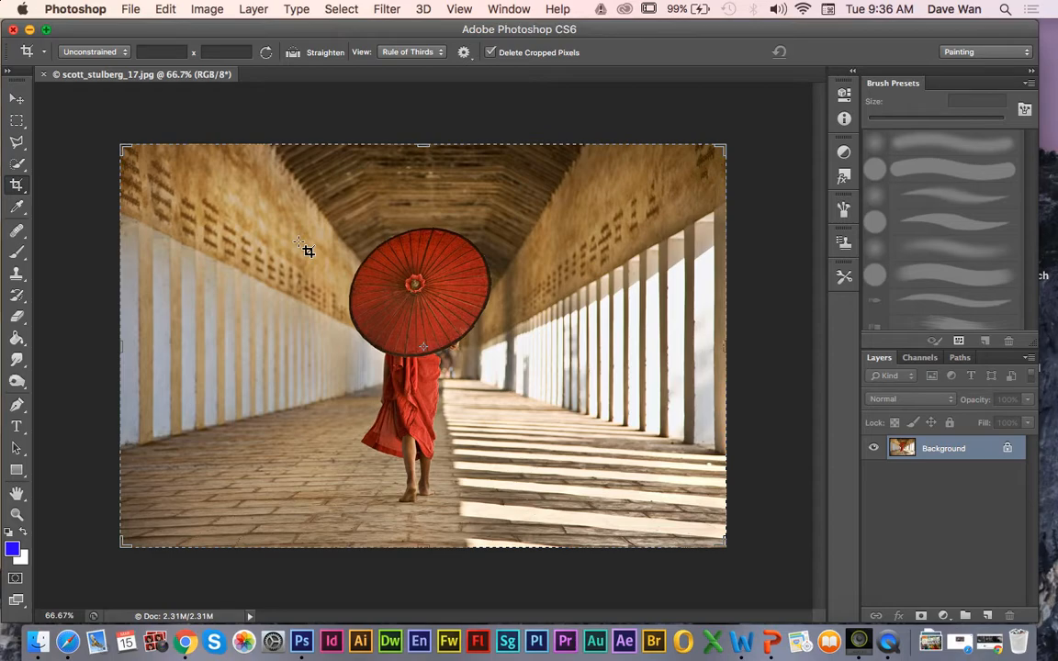
left_click(16, 98)
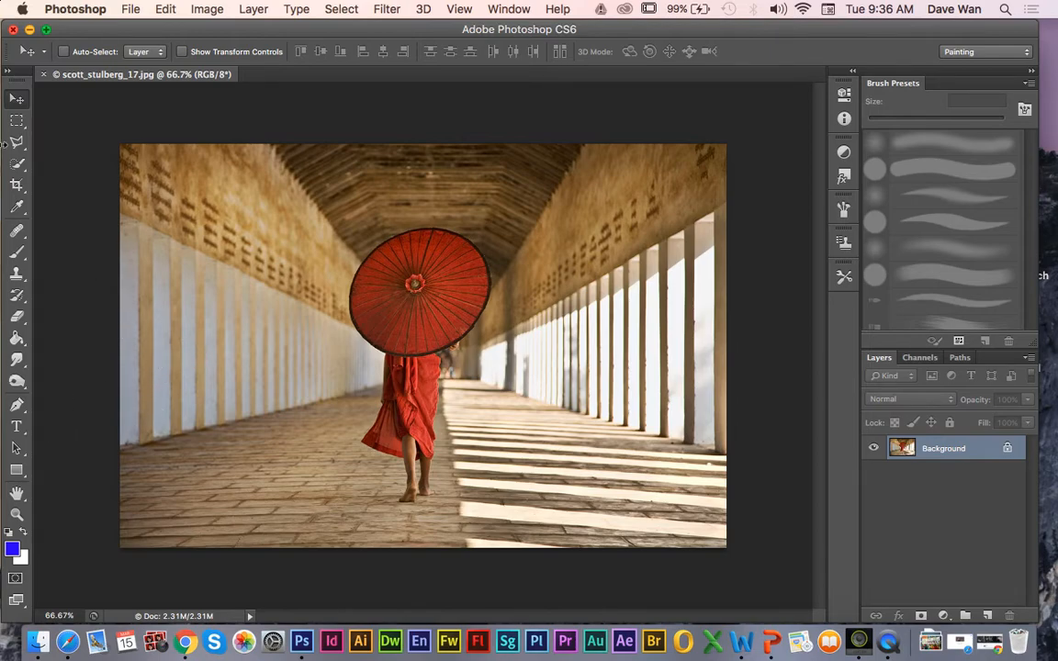
Step: Try the Vertical Type Tool and return to the Horizontal Type Tool
left_click(18, 429)
left_click(17, 428)
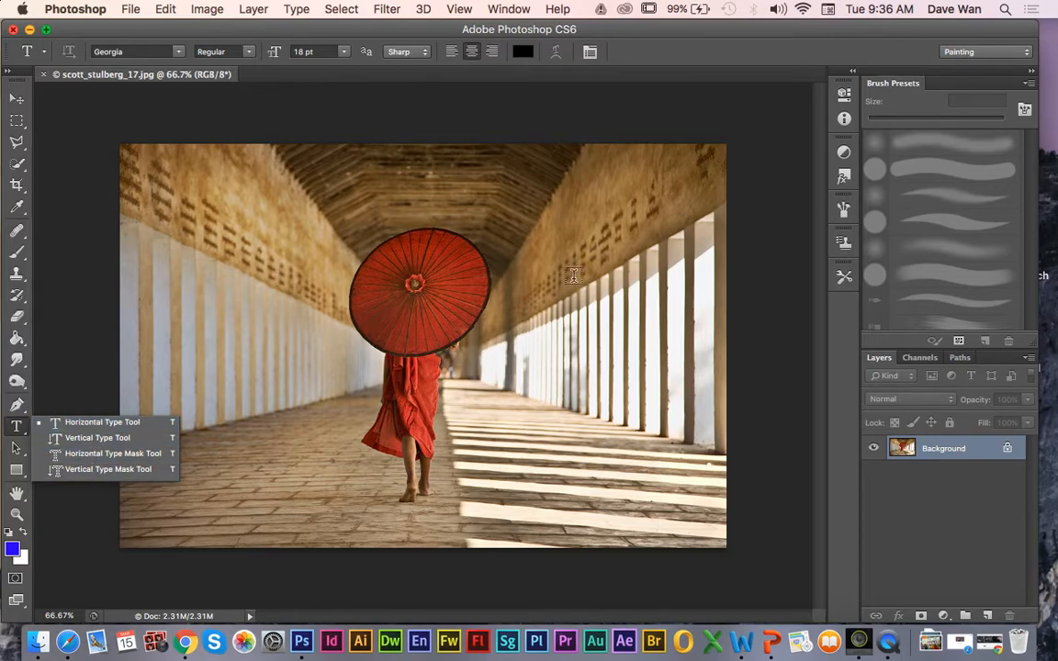
left_click(99, 438)
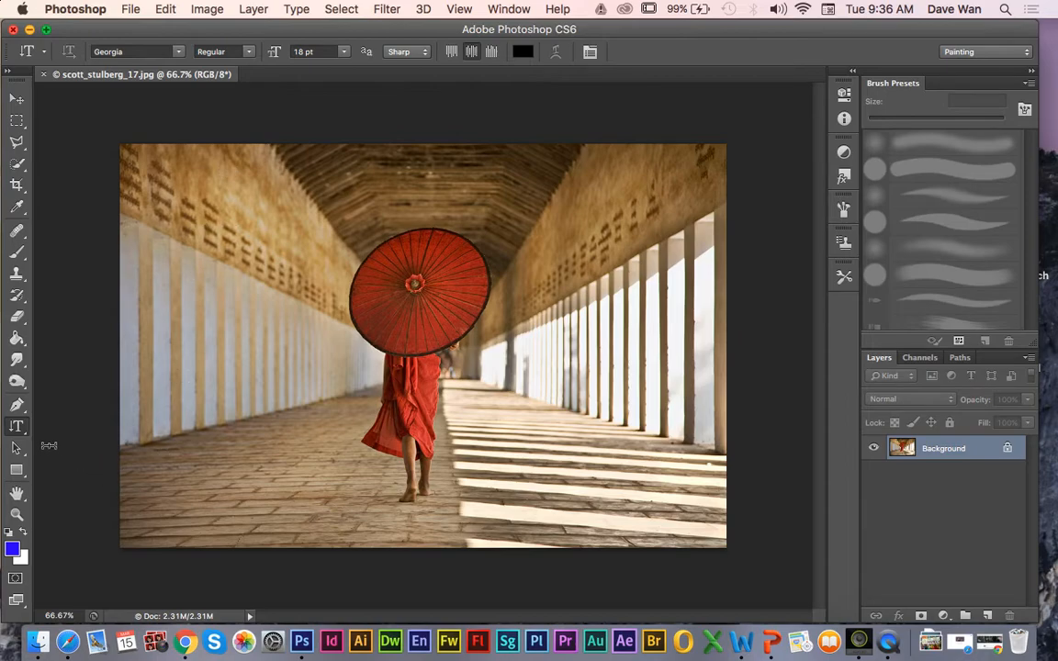
left_click(17, 428)
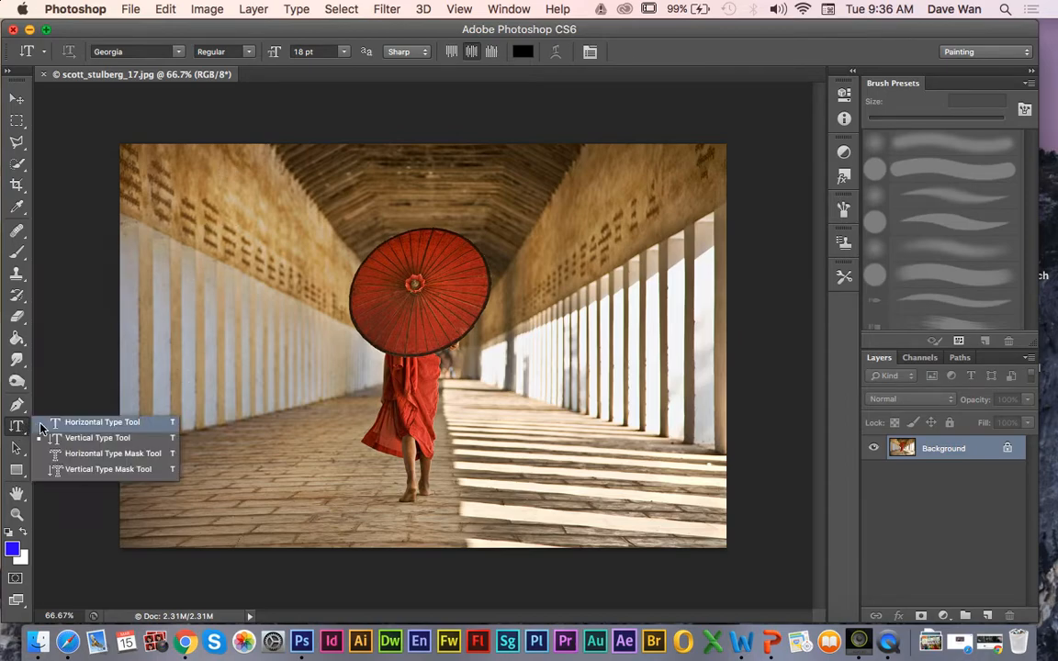
left_click(92, 422)
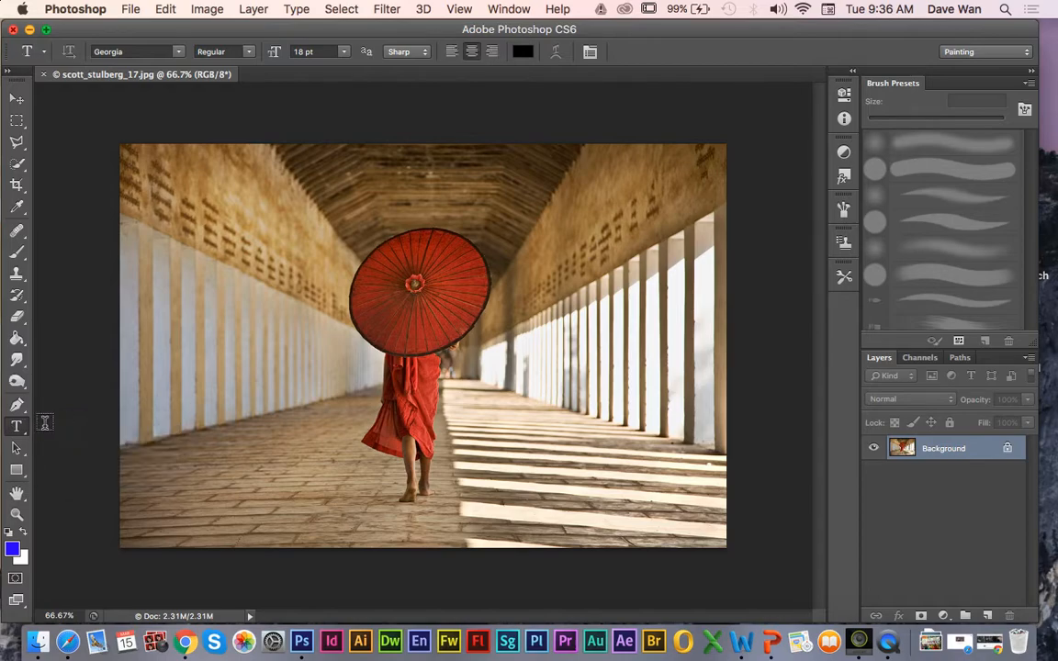
Step: Start a horizontal text layer on the upper part of the photo with the Horizontal Type Tool
left_click(18, 429)
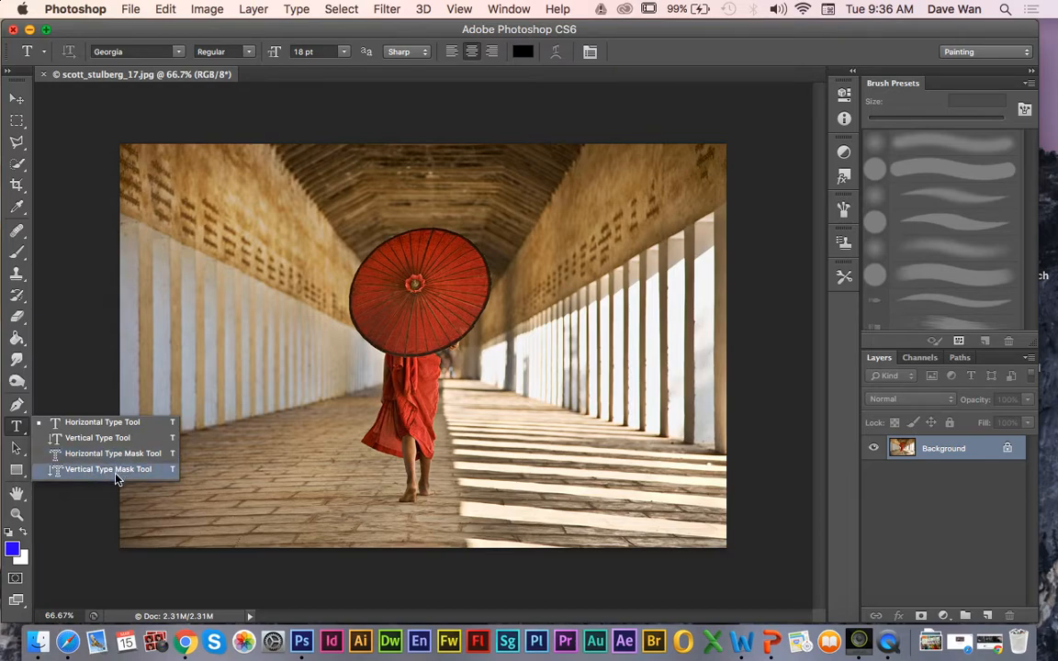
left_click(103, 422)
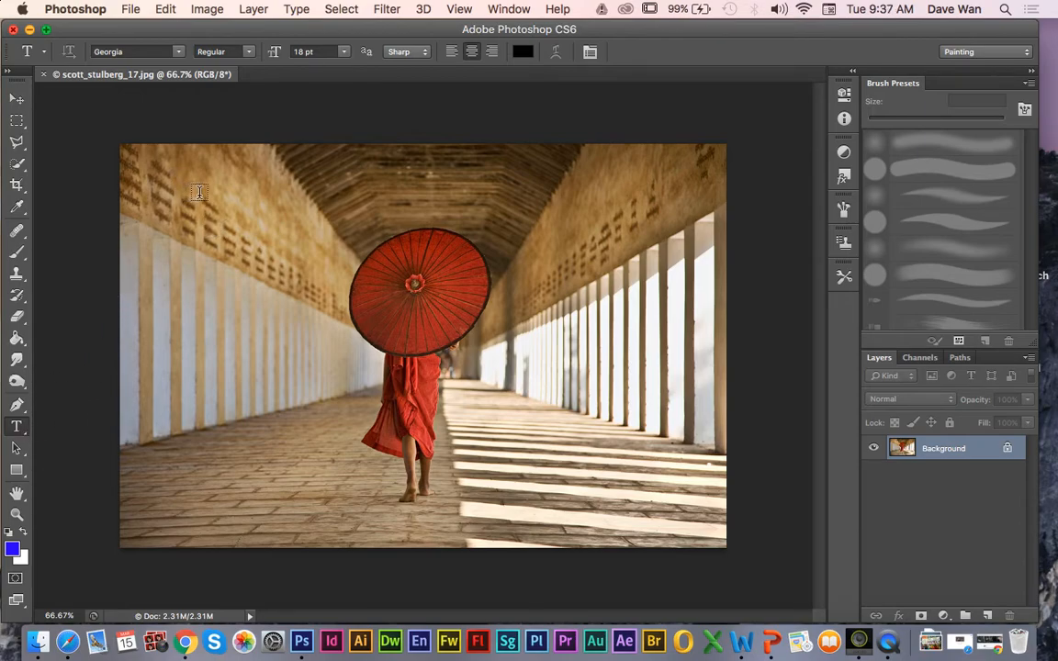
left_click(349, 237)
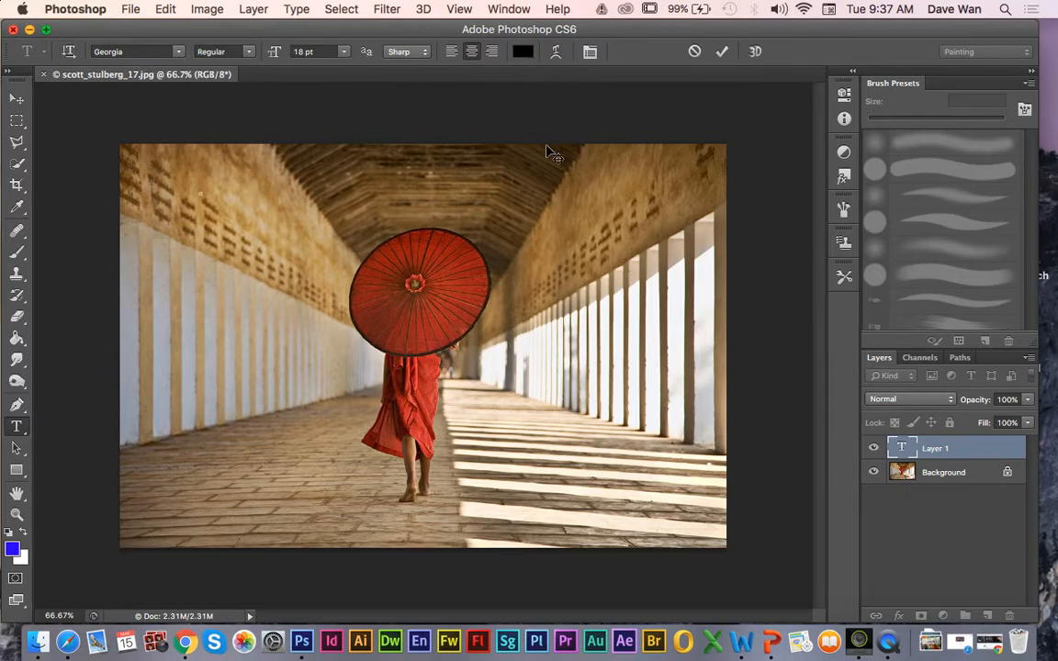
type("One persons")
key("BackSpace")
key("BackSpace")
key("BackSpace")
key("BackSpace")
key("BackSpace")
key("BackSpace")
key("BackSpace")
key("BackSpace")
key("BackSpace")
key("BackSpace")
Step: Enter the text "You can say that I love to travel..." and move it to just above the red umbrella
type("You can say that I love")
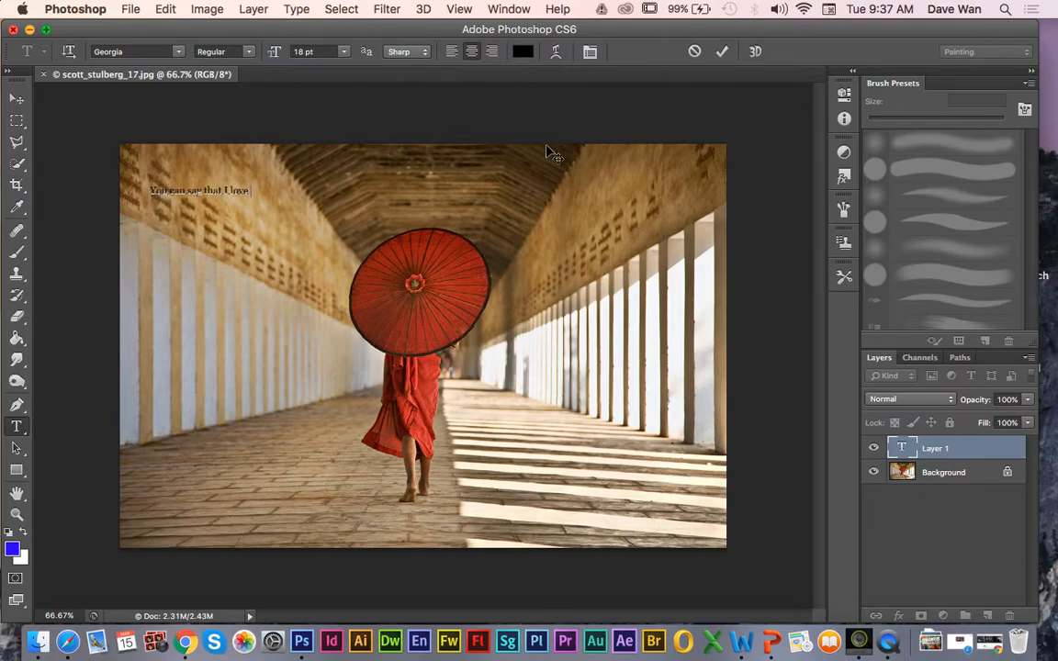
type(" to travel")
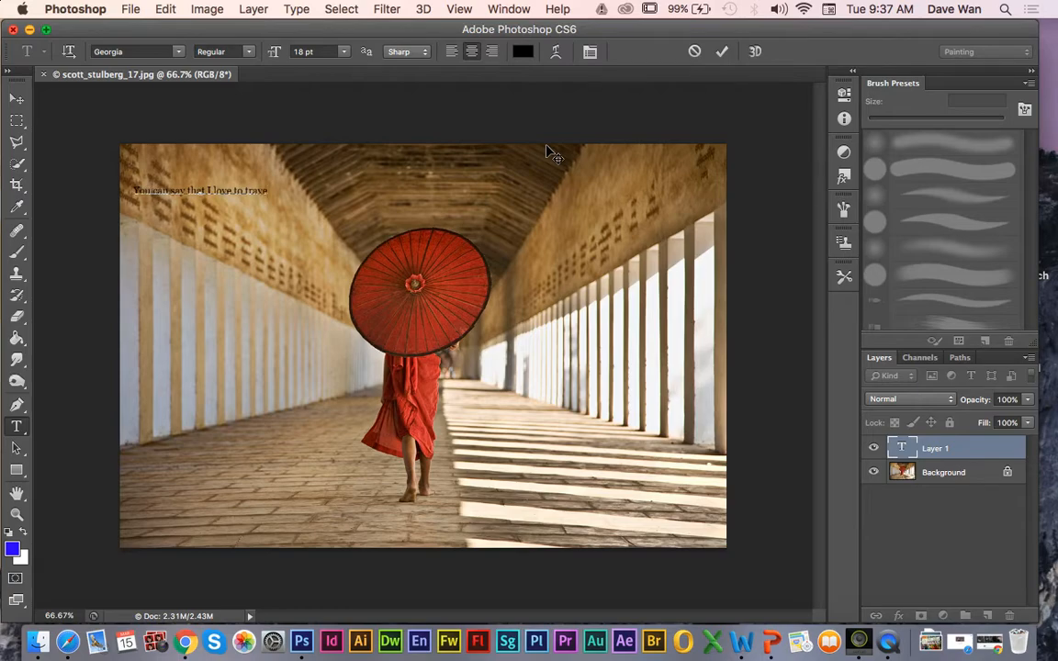
type("...")
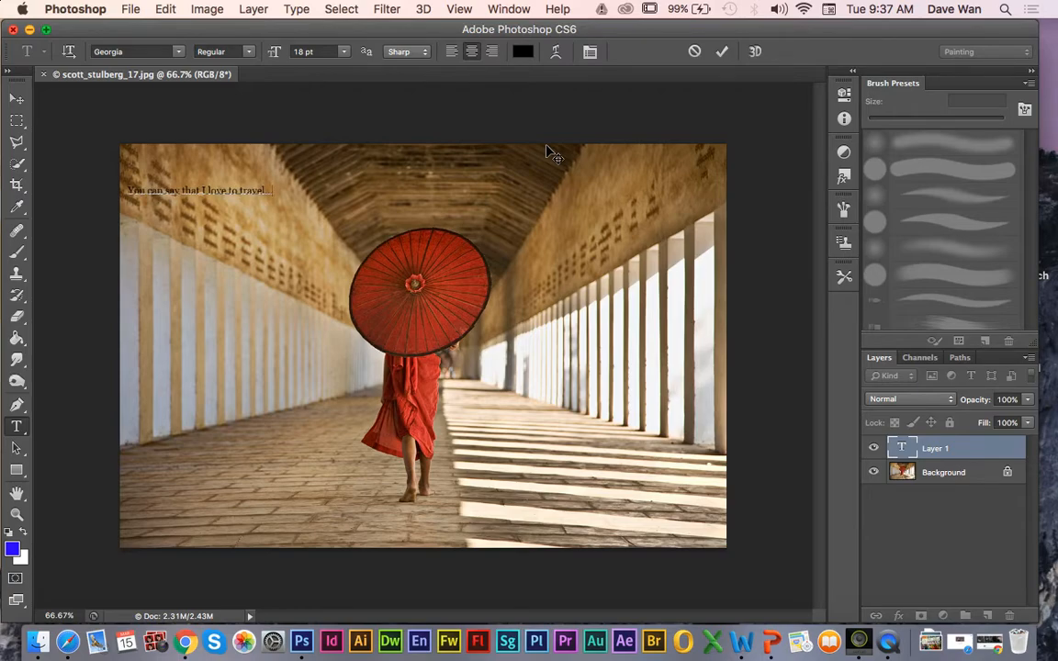
left_click(20, 100)
left_click_drag(175, 200, 375, 211)
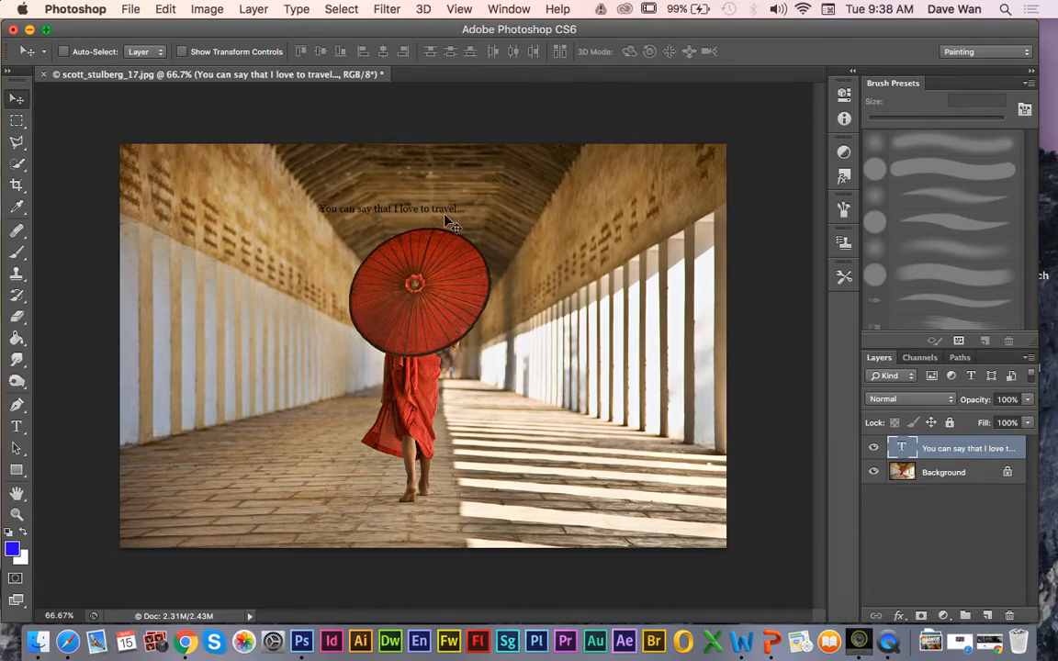
Step: Select all the text on the quote layer and look through the available fonts and font styles
double_click(899, 449)
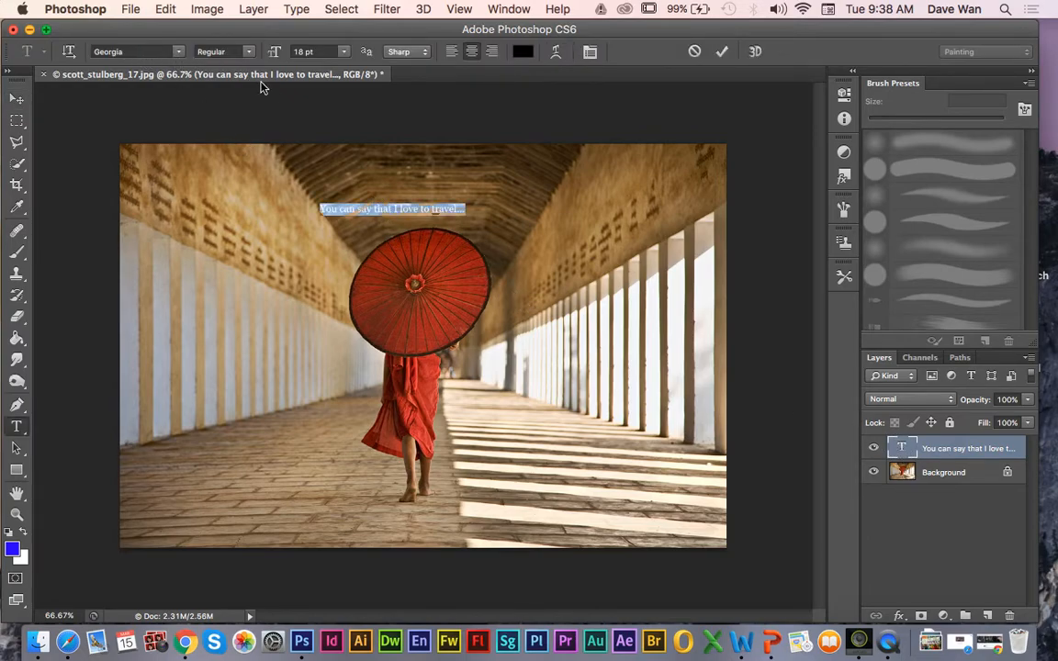
left_click(165, 51)
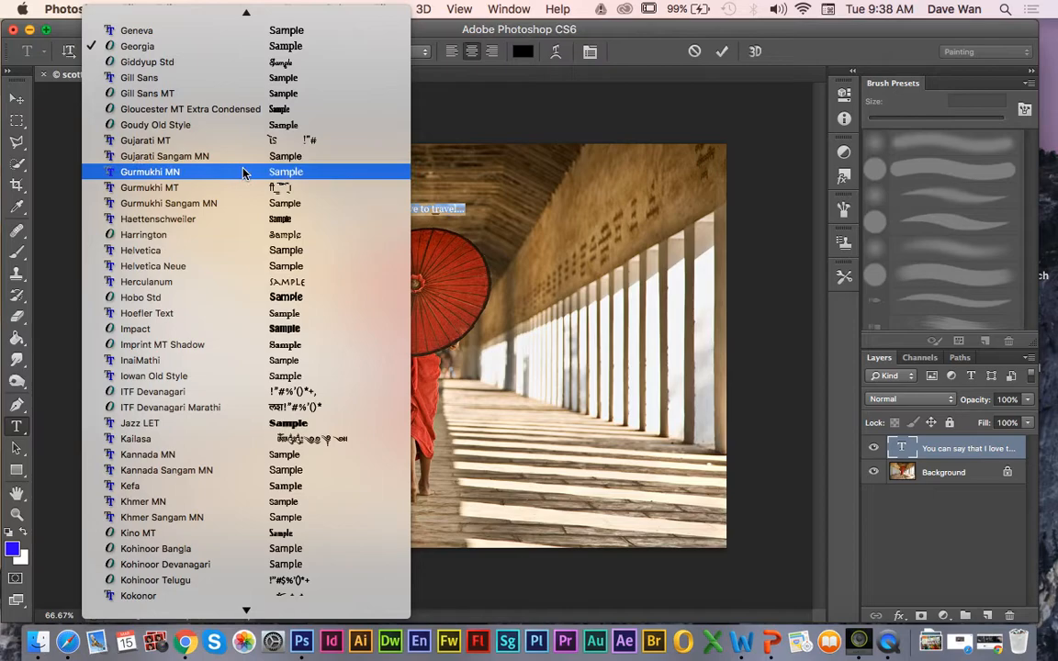
mouse_move(160, 11)
left_click(462, 30)
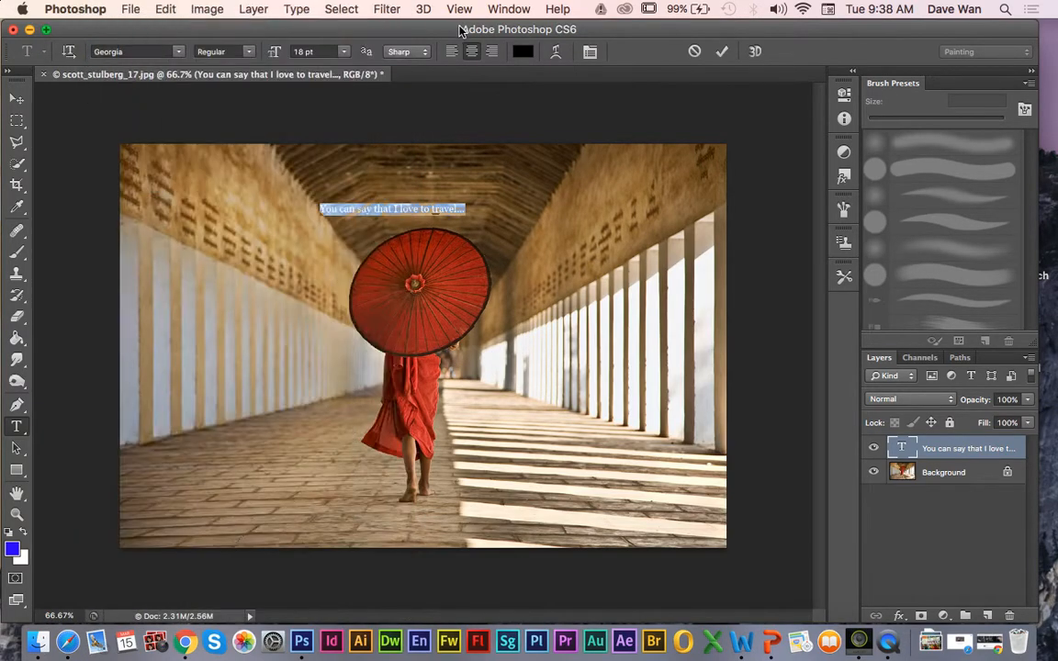
left_click(229, 52)
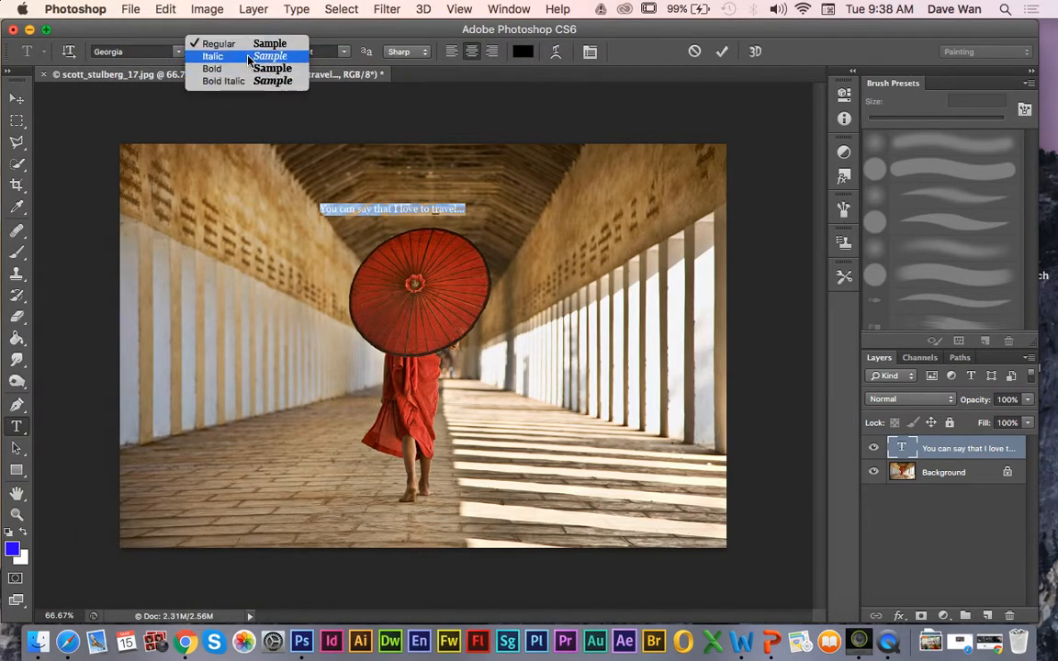
left_click(169, 44)
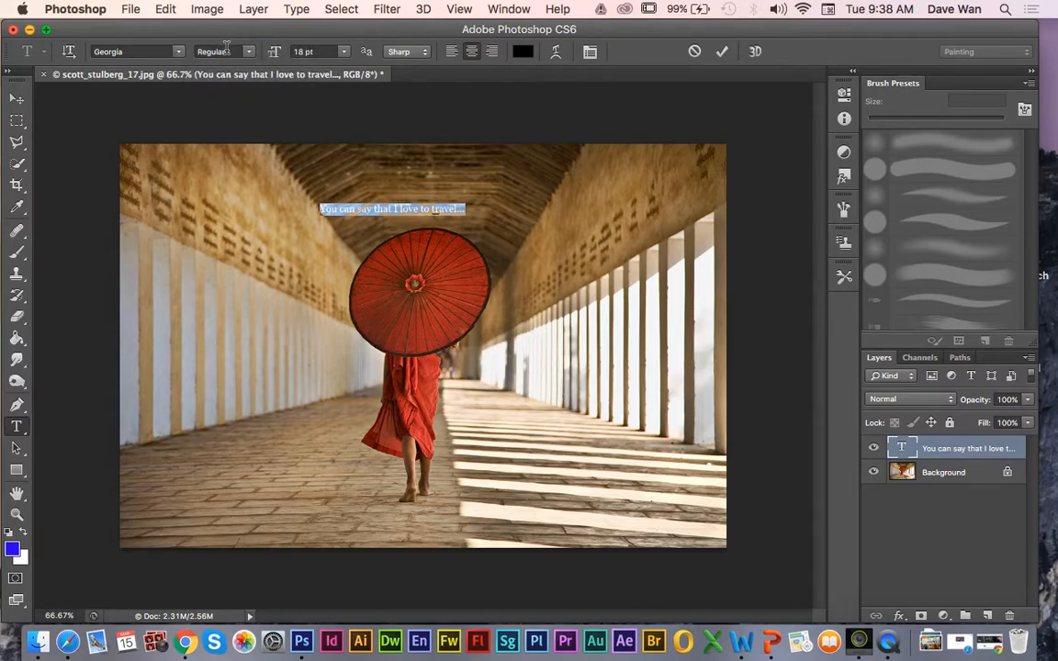
Step: Try font sizes of 24, 72 and 60 pt on the selected quote text
left_click(344, 53)
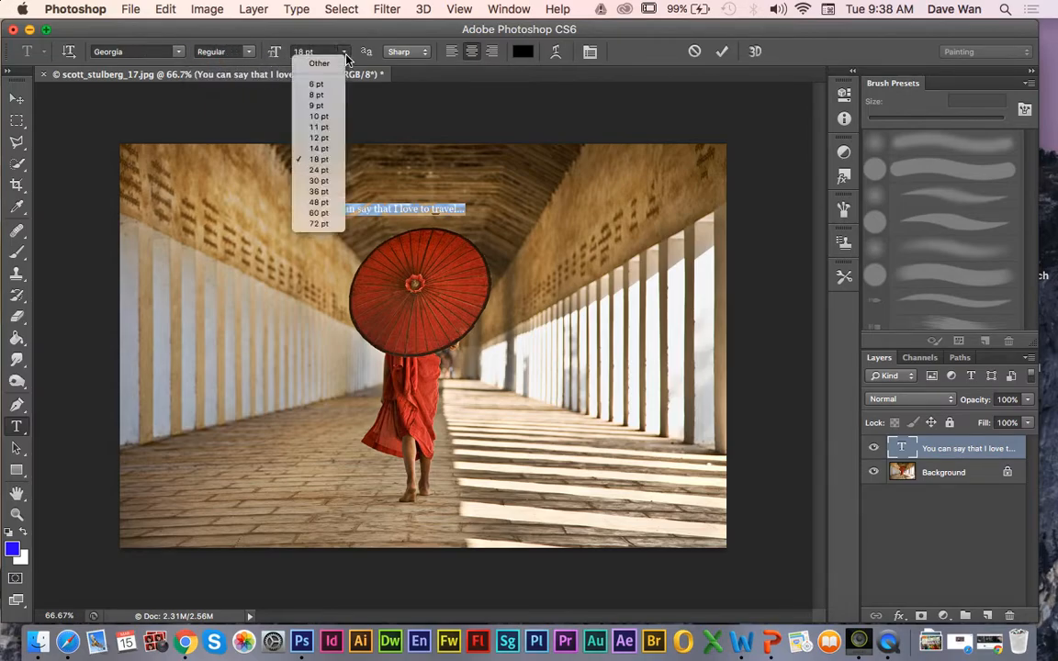
left_click(319, 170)
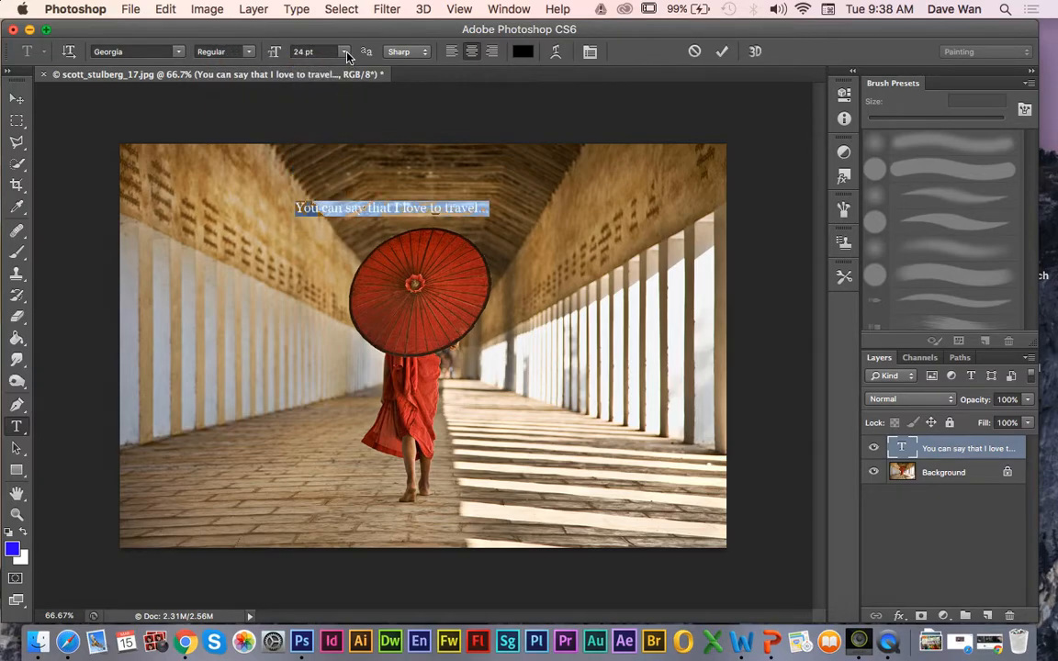
left_click(345, 53)
left_click(322, 223)
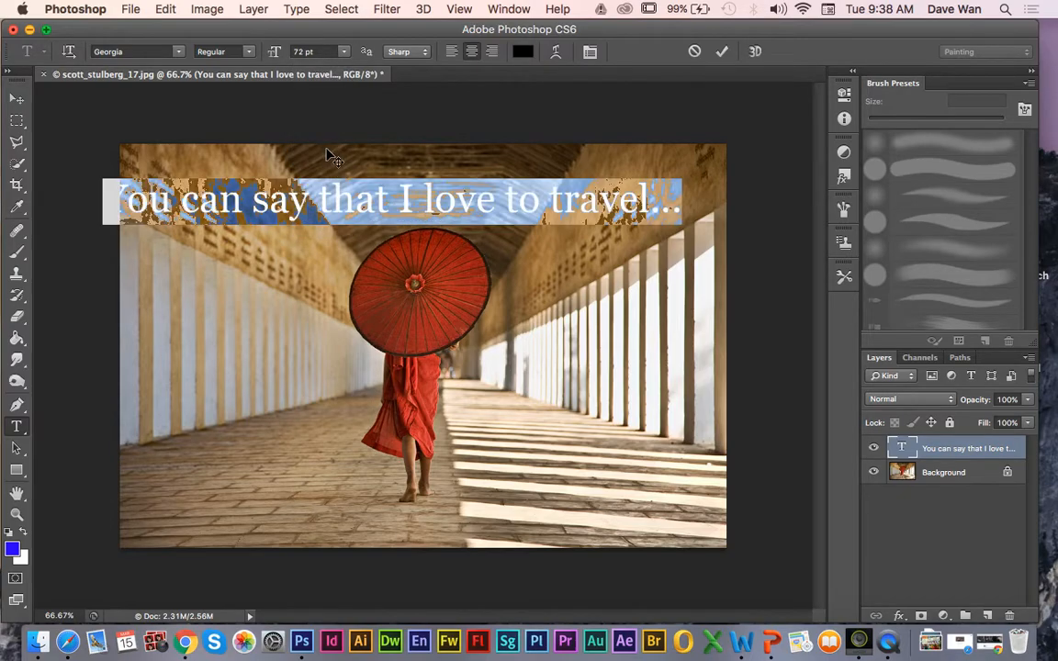
left_click(315, 52)
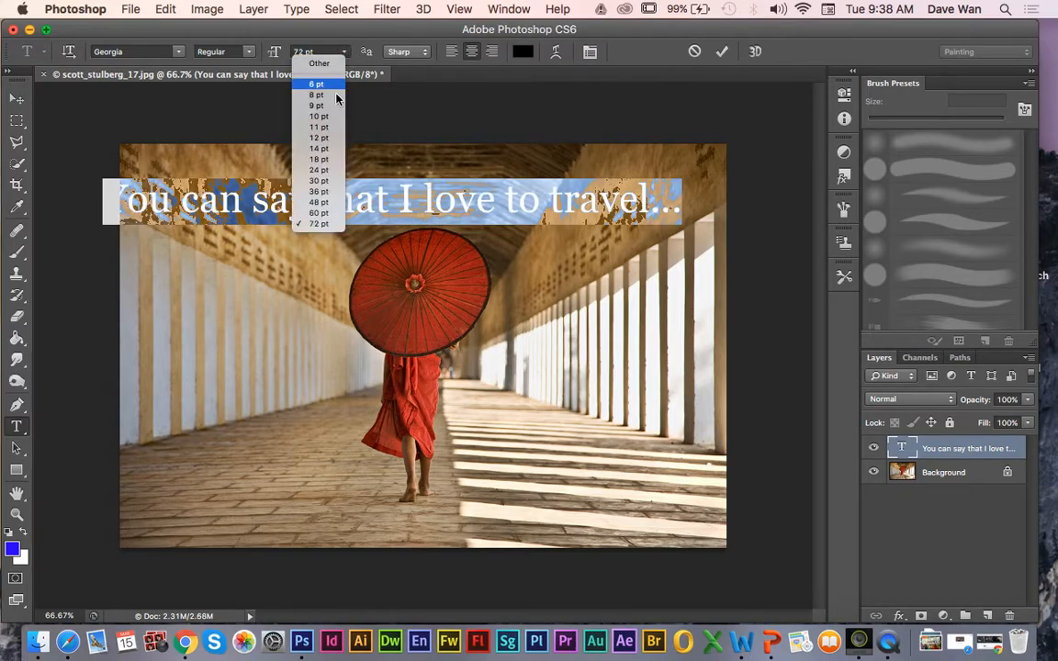
left_click(319, 212)
Step: Try a custom size of 120 on the quote text, and settle on a font size of 50 pt
left_click(313, 51)
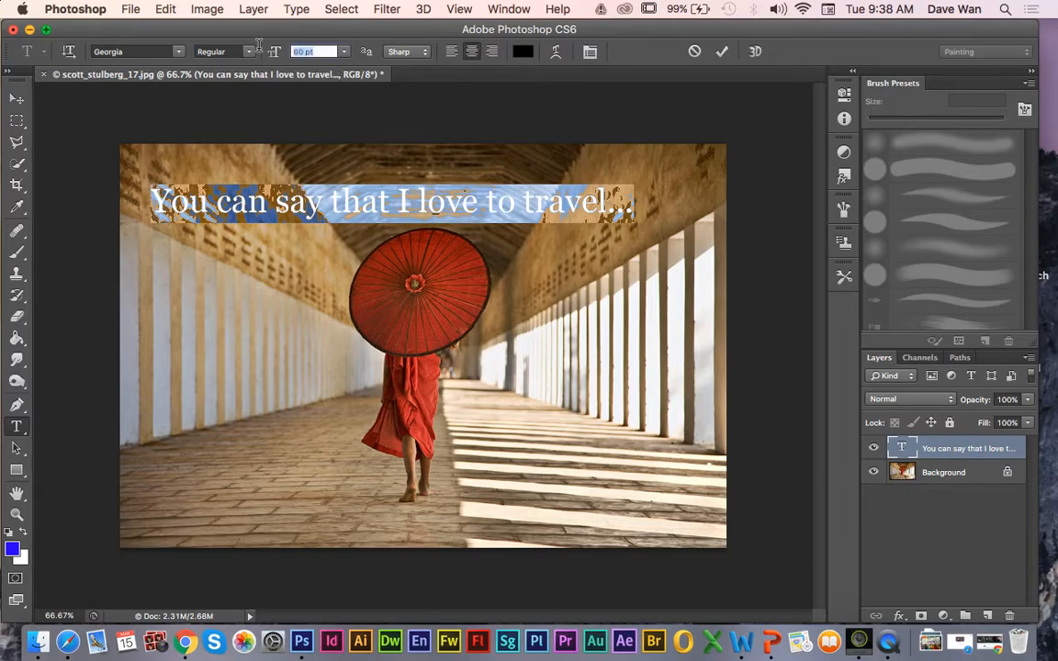
type("120")
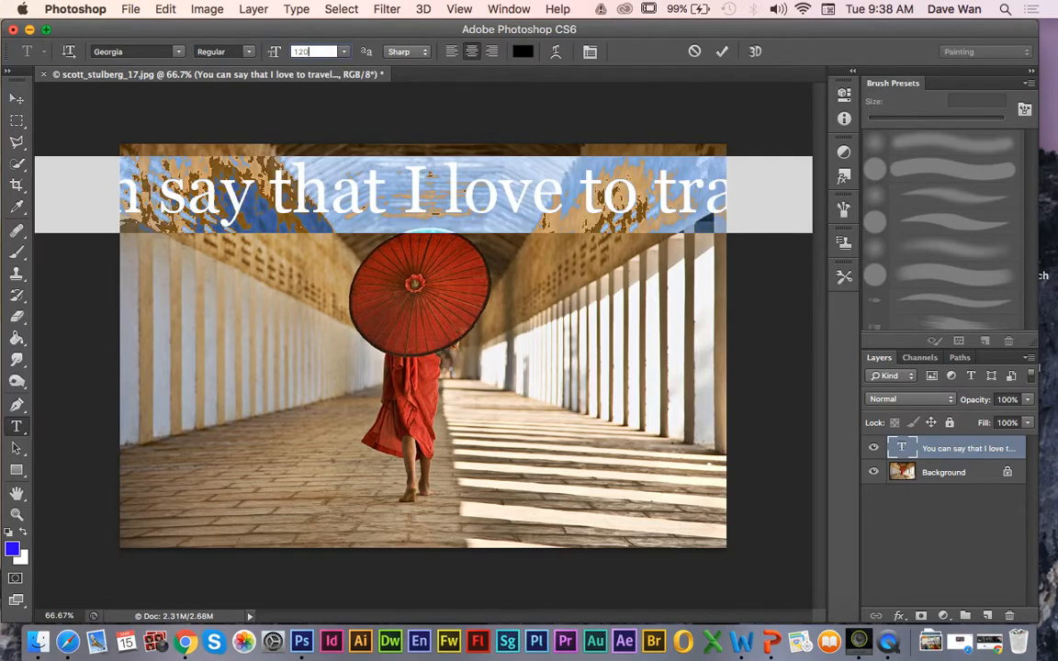
type("50")
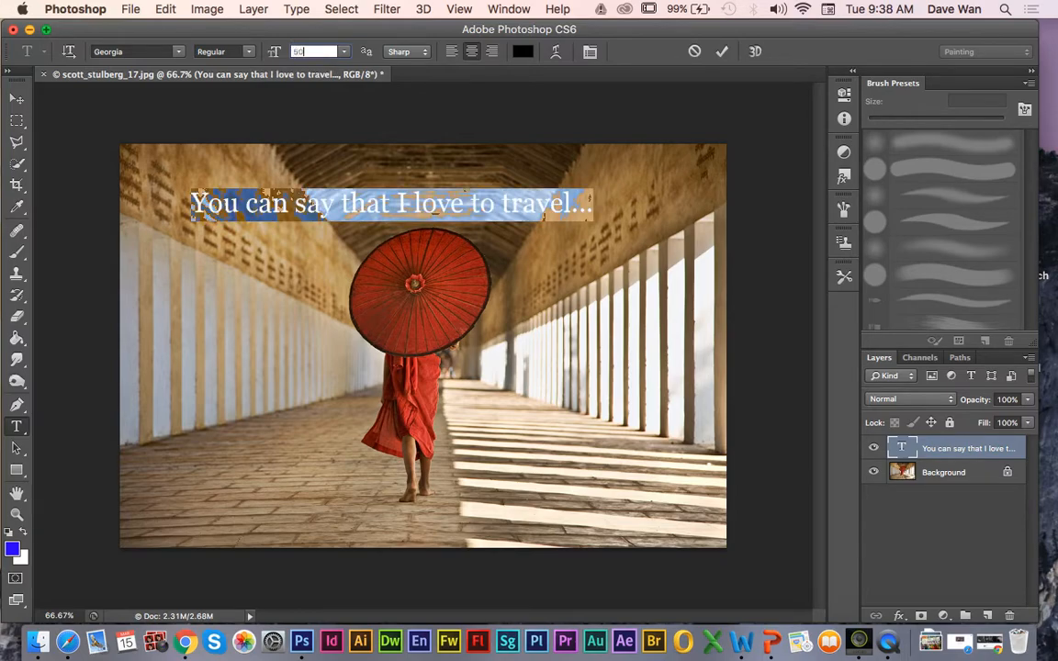
left_click(343, 51)
left_click(344, 51)
Step: Try Crisp anti-aliasing and left alignment on the quote text, returning to Sharp and centered alignment
left_click(412, 55)
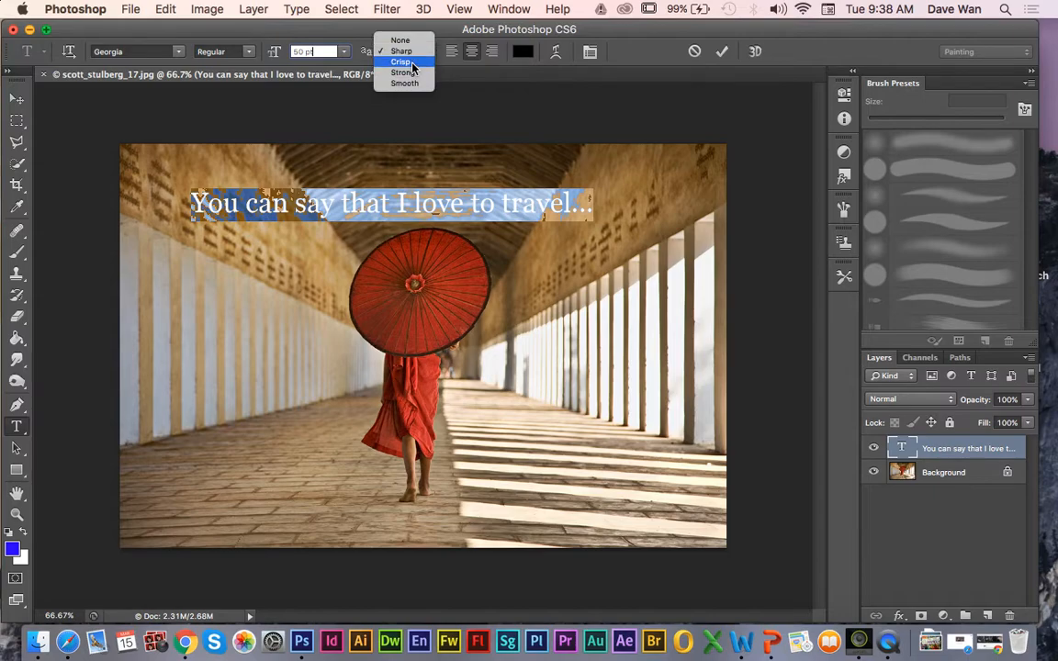
left_click(414, 65)
left_click(410, 53)
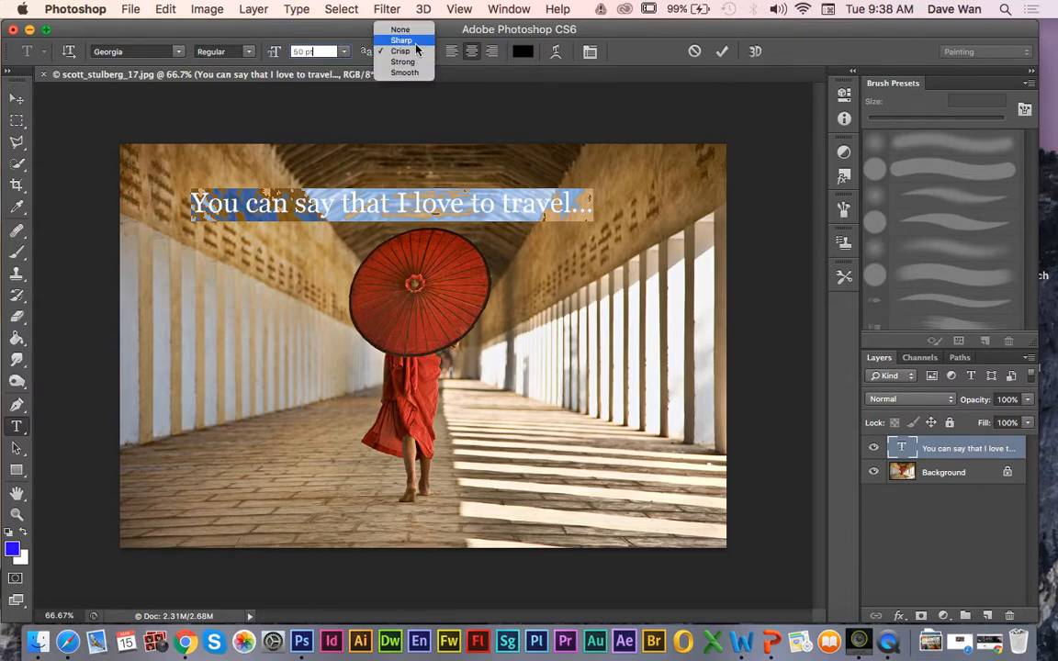
left_click(403, 42)
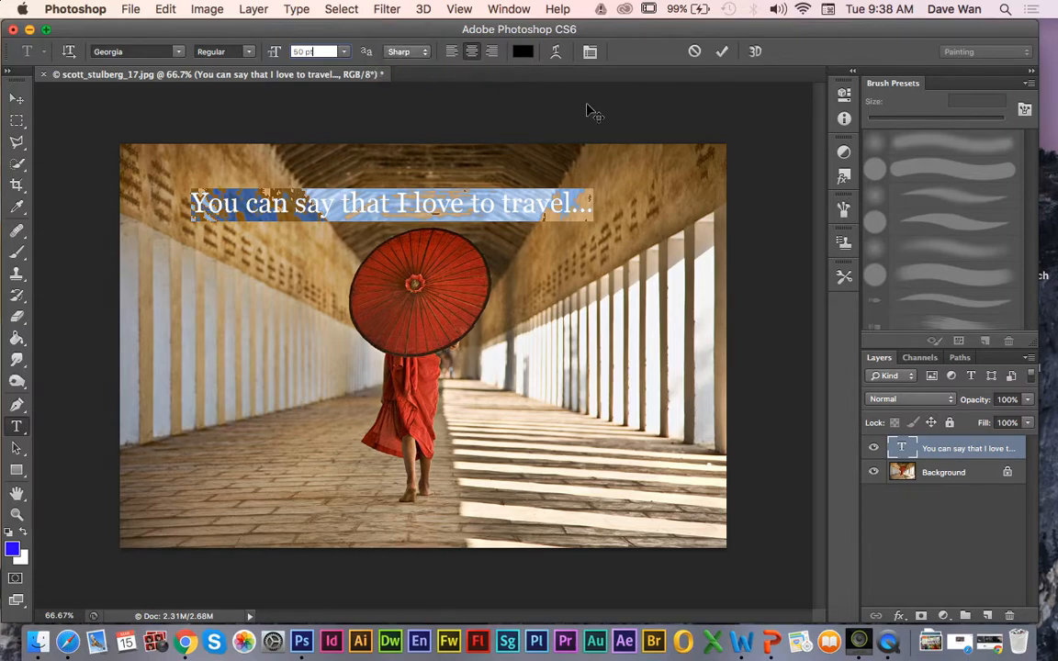
left_click(452, 52)
left_click(471, 52)
Step: Commit the text edit and shift the quote slightly right and up above the umbrella
left_click(16, 98)
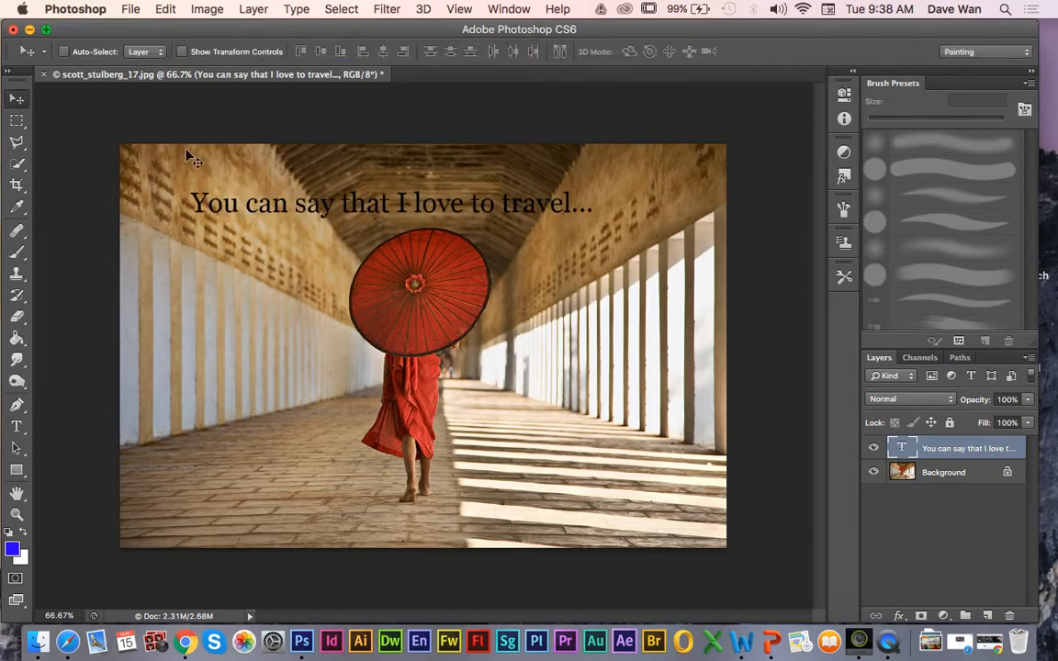
mouse_move(243, 179)
left_mouse_down()
mouse_move(272, 161)
mouse_move(259, 176)
left_mouse_up()
Step: Select the quote layer's text for editing, browse the fonts and change its font to Apple Chancery
double_click(903, 445)
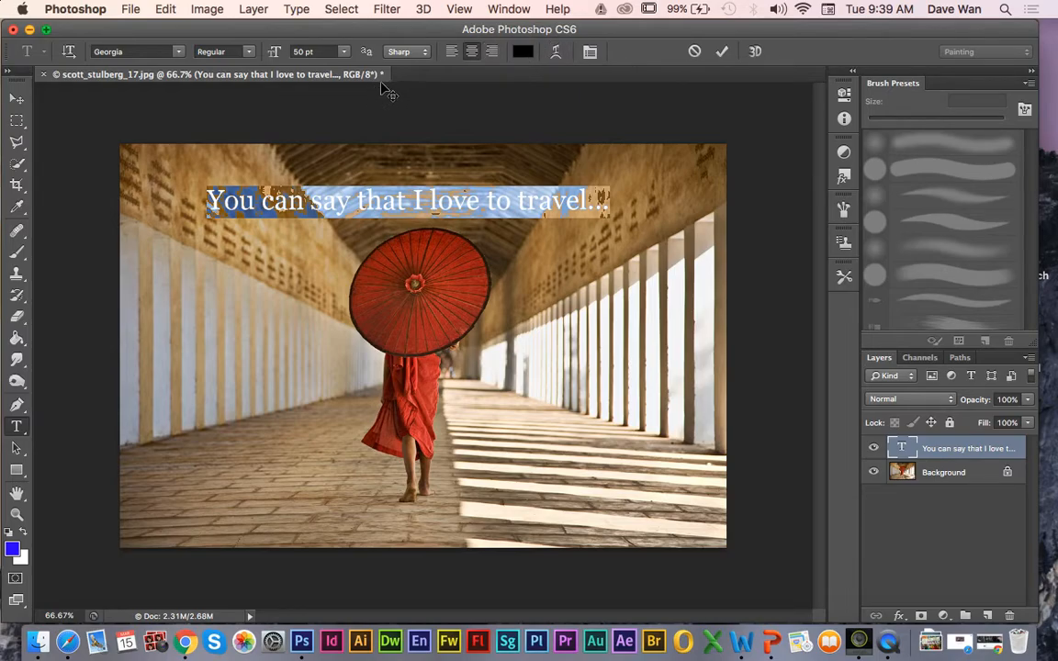
left_click(178, 51)
mouse_move(156, 18)
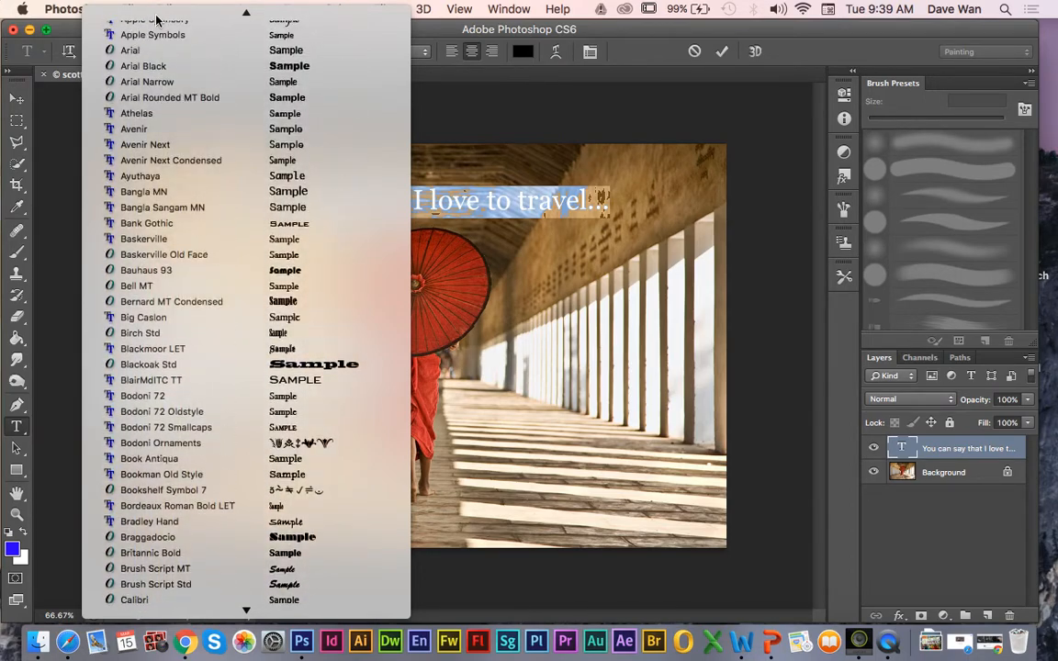
left_click(460, 24)
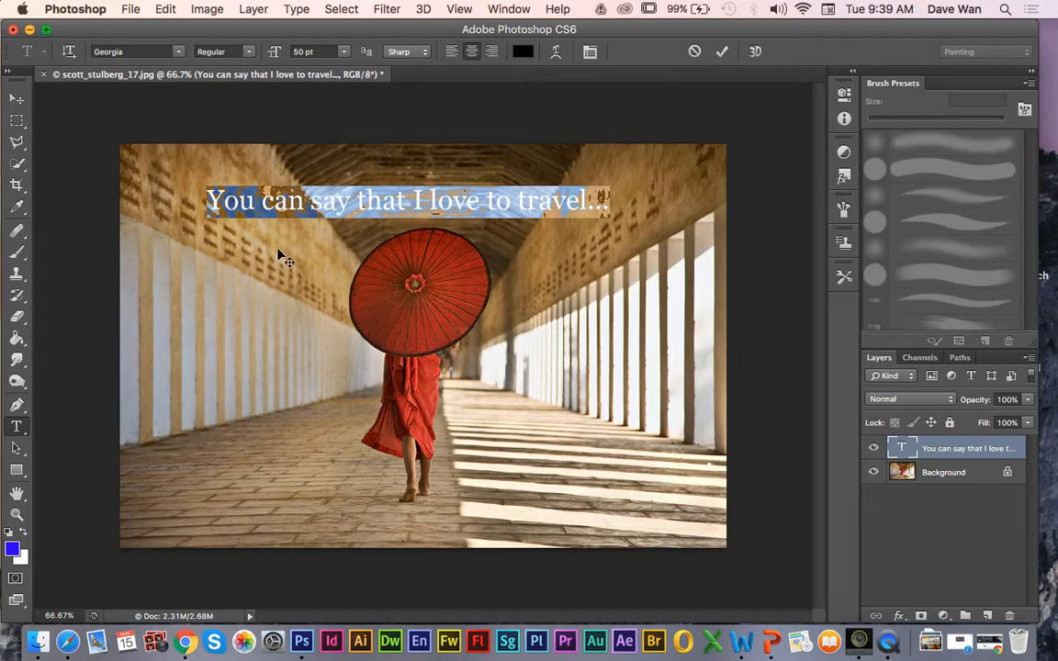
left_click(157, 50)
mouse_move(185, 15)
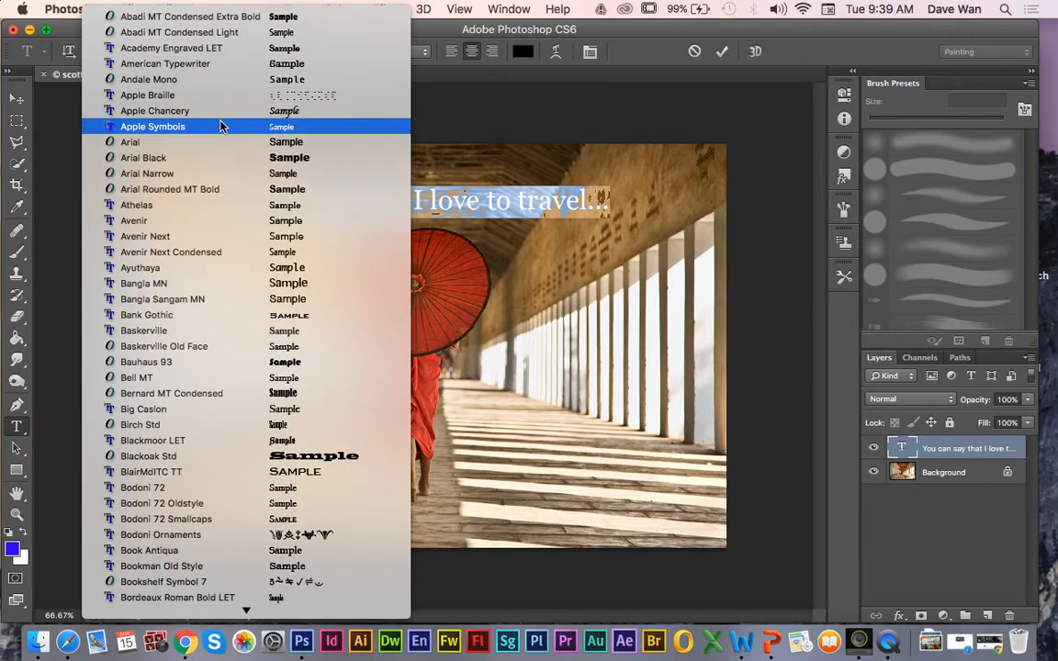
key("Escape")
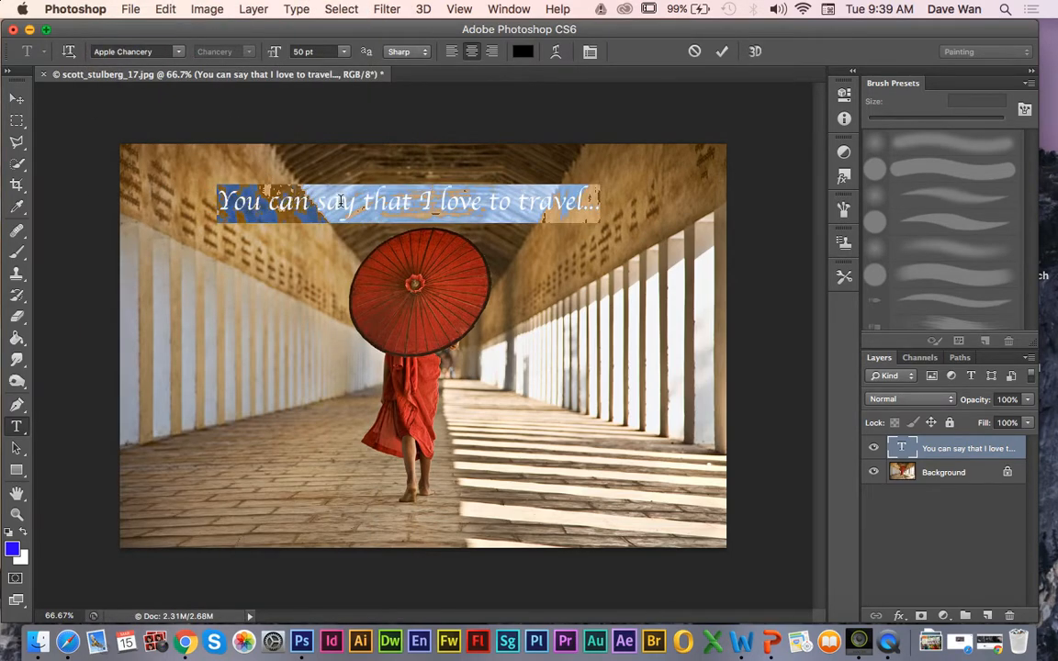
Step: Try the Blackmoor LET font on the quote text, and settle on Monotype Corsiva
left_click(163, 53)
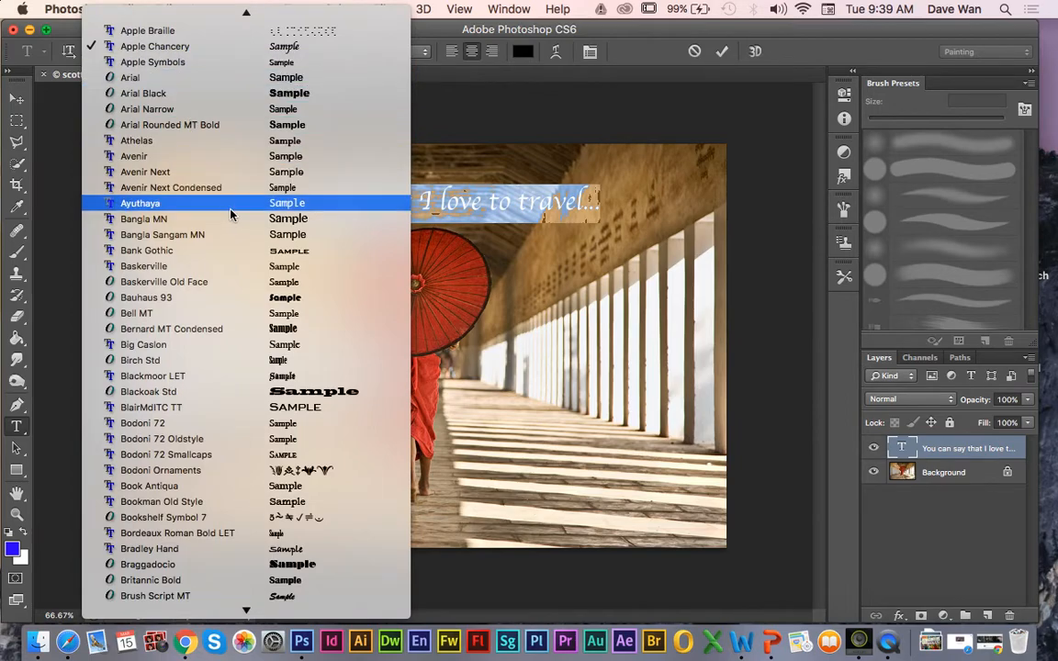
left_click(258, 376)
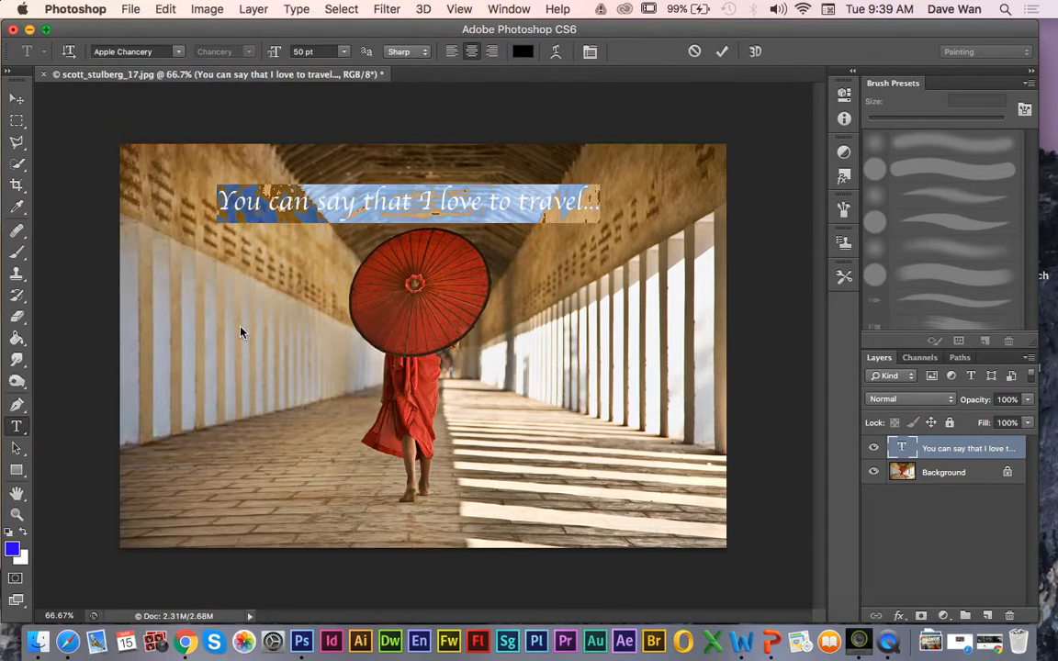
left_click(167, 51)
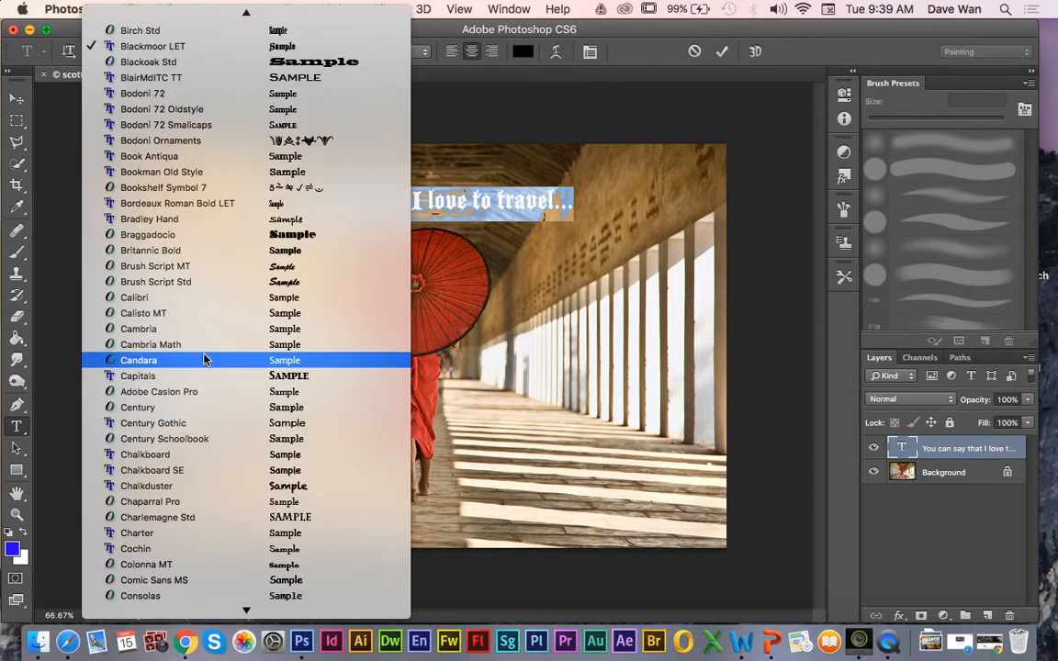
mouse_move(225, 605)
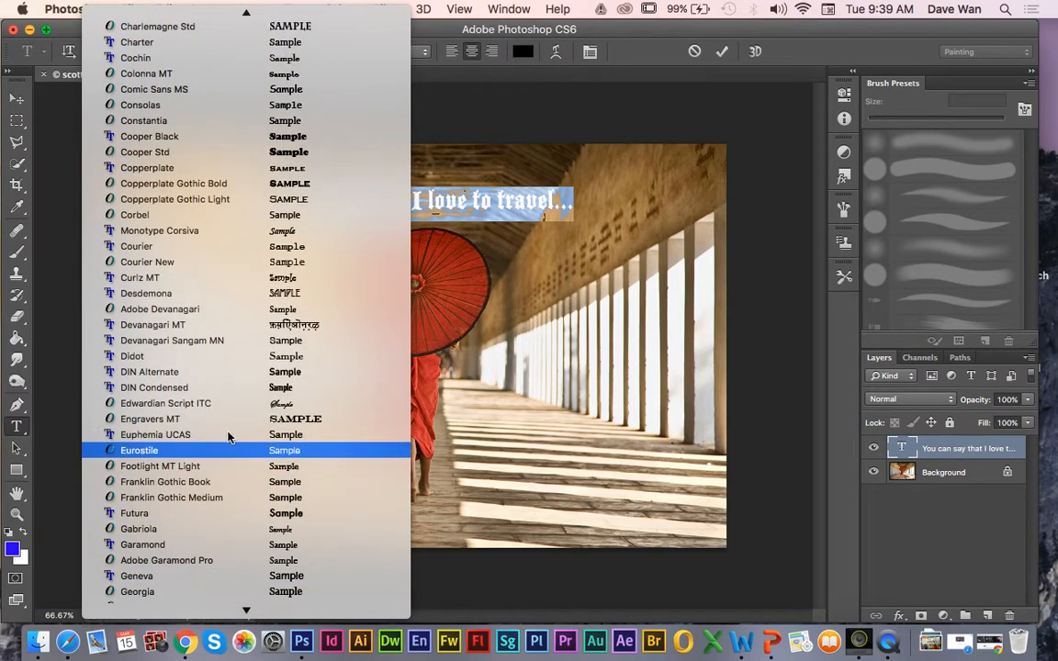
left_click(199, 234)
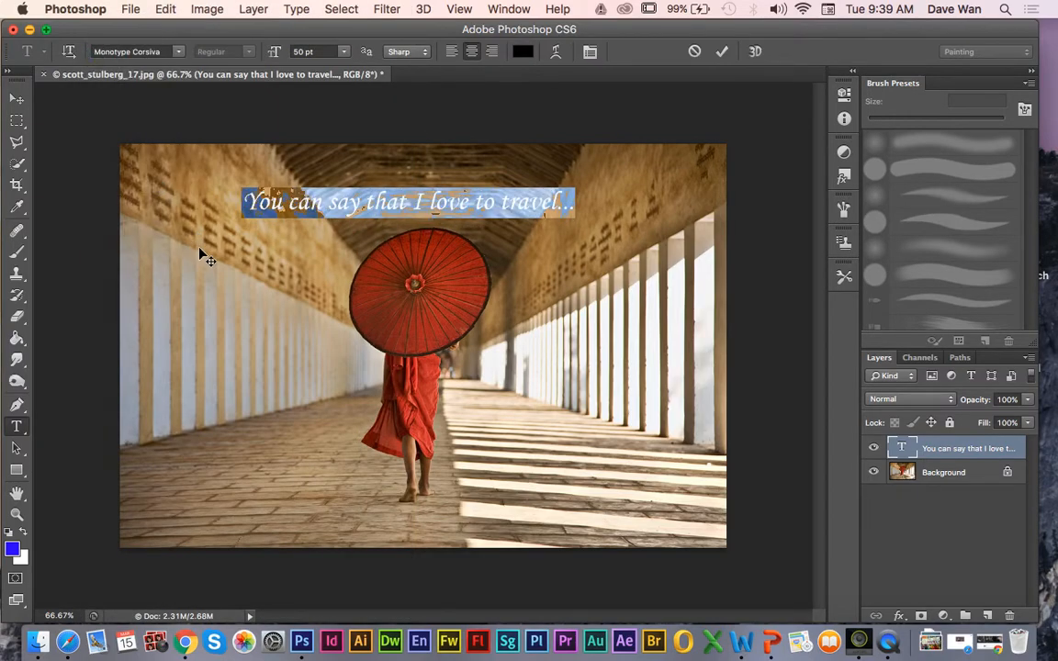
Step: Set the quote text's size to 60 pt and move it slightly right and up above the umbrella
left_click(311, 52)
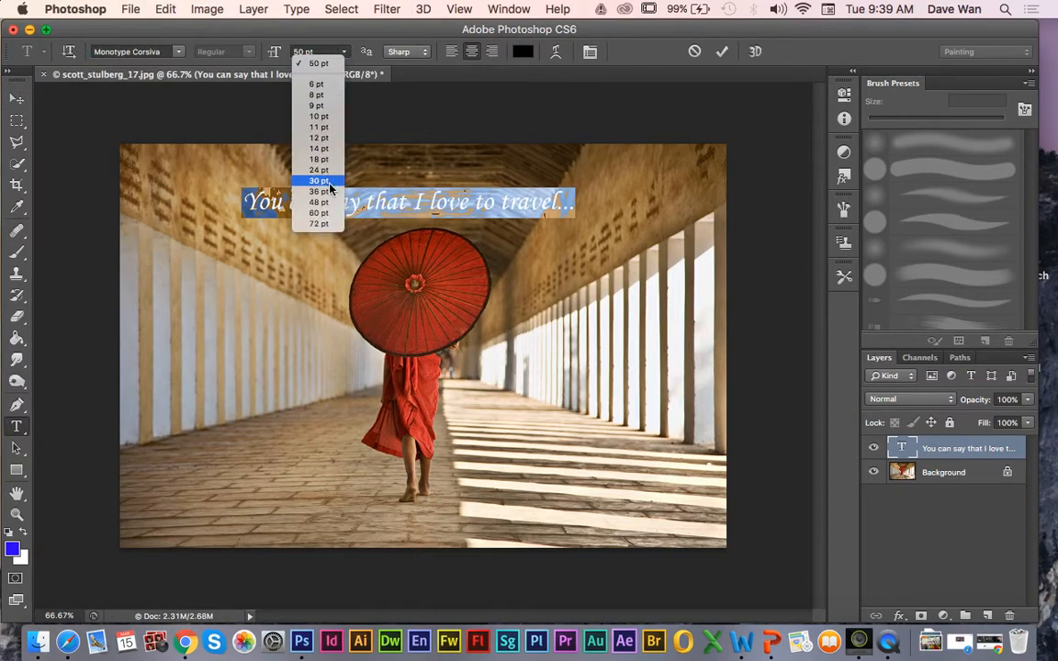
left_click(322, 213)
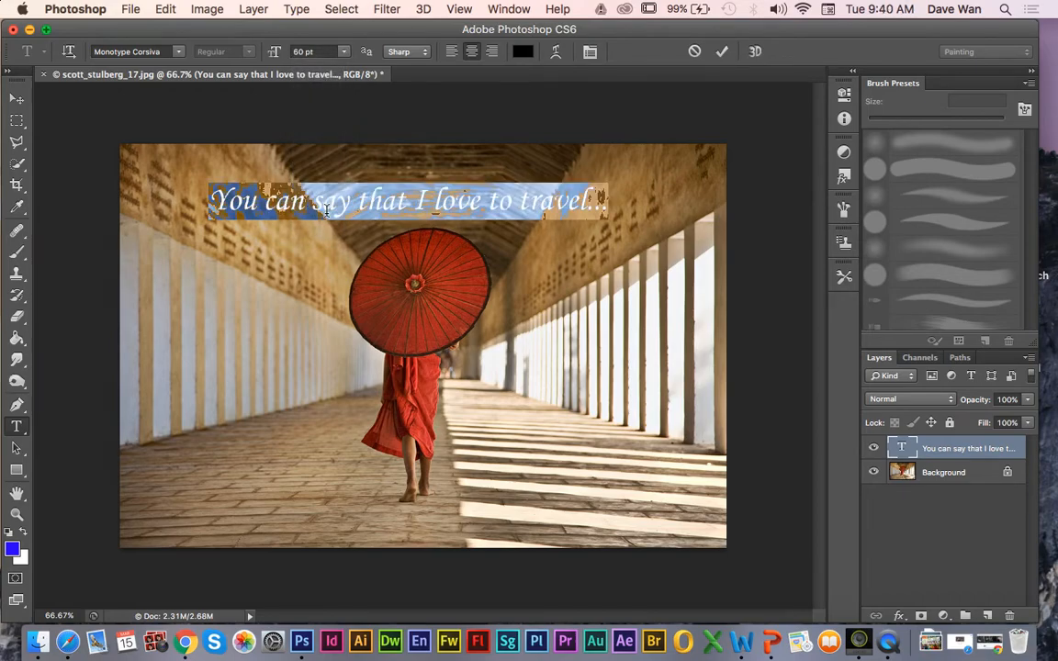
left_click(16, 97)
left_click_drag(275, 204, 284, 195)
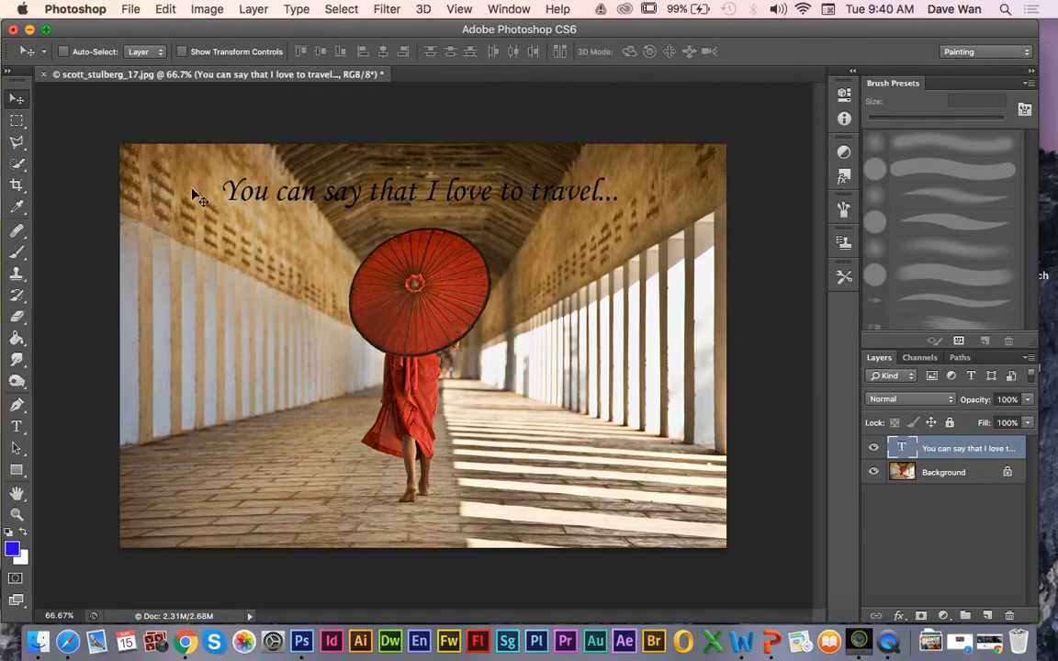
Step: Recolor the quote text dark purple (3f2866) and commit the text edit
double_click(905, 449)
left_click(522, 52)
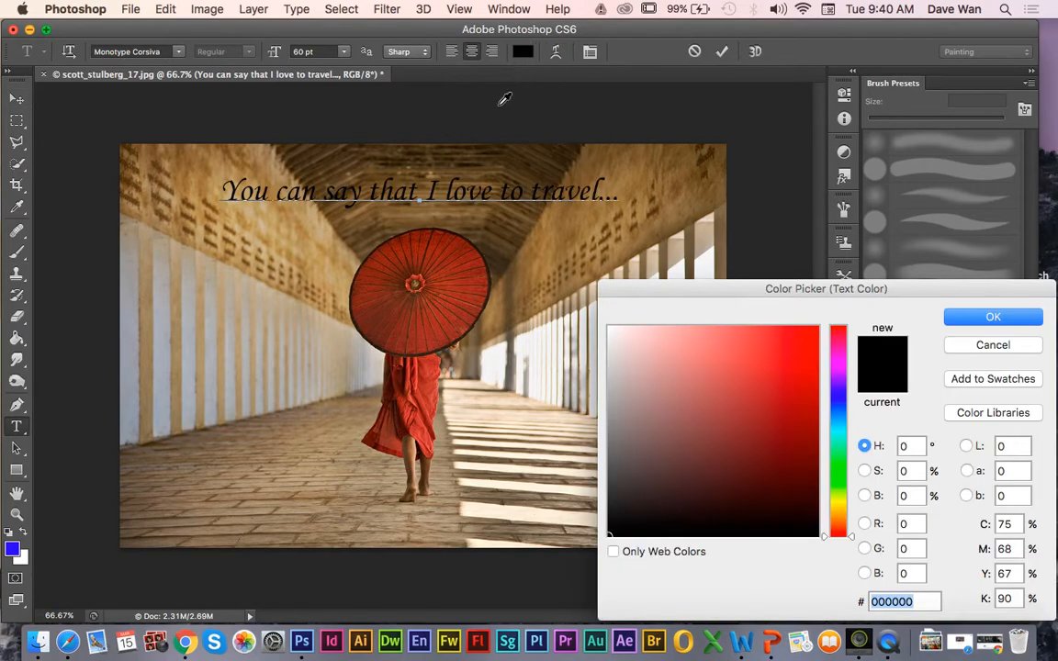
left_click_drag(839, 440, 839, 379)
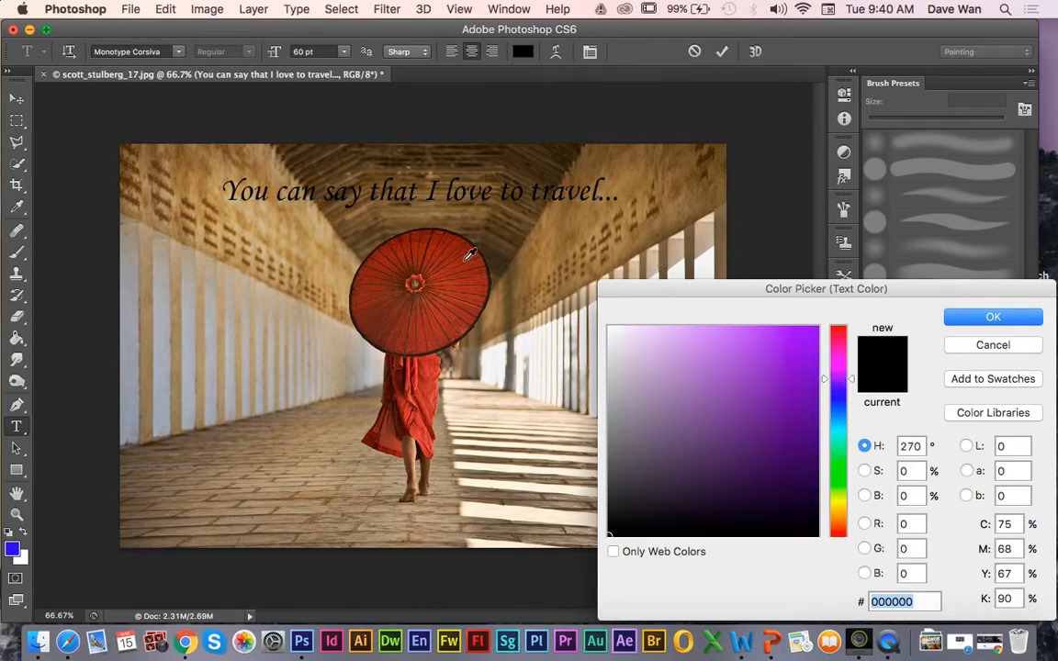
left_click_drag(780, 438, 735, 453)
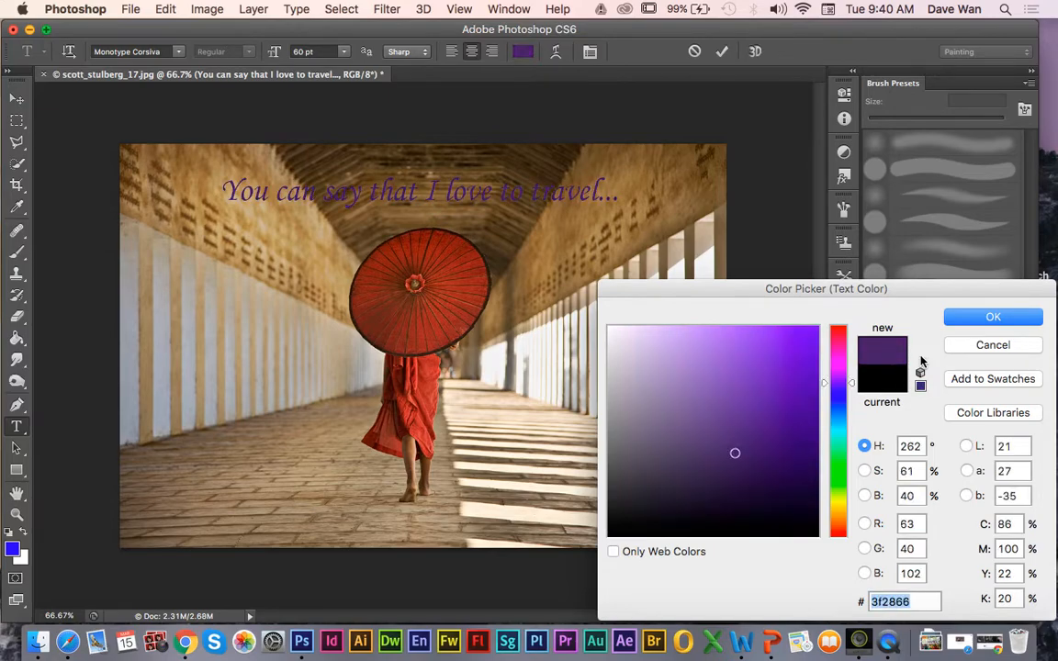
left_click(965, 318)
left_click(427, 190)
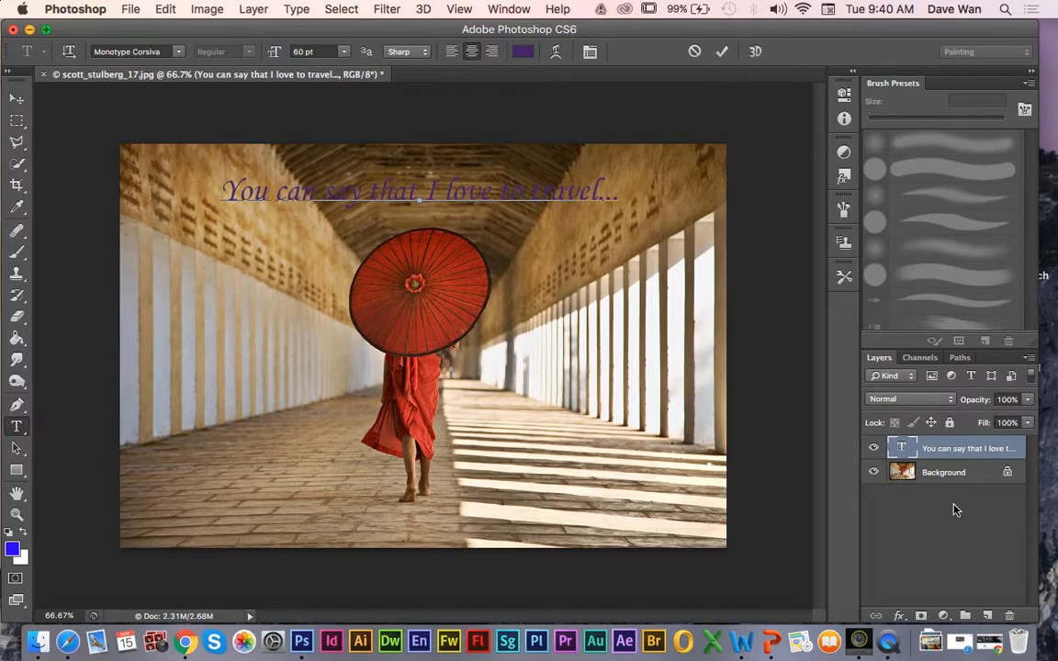
left_click(898, 452)
key("v")
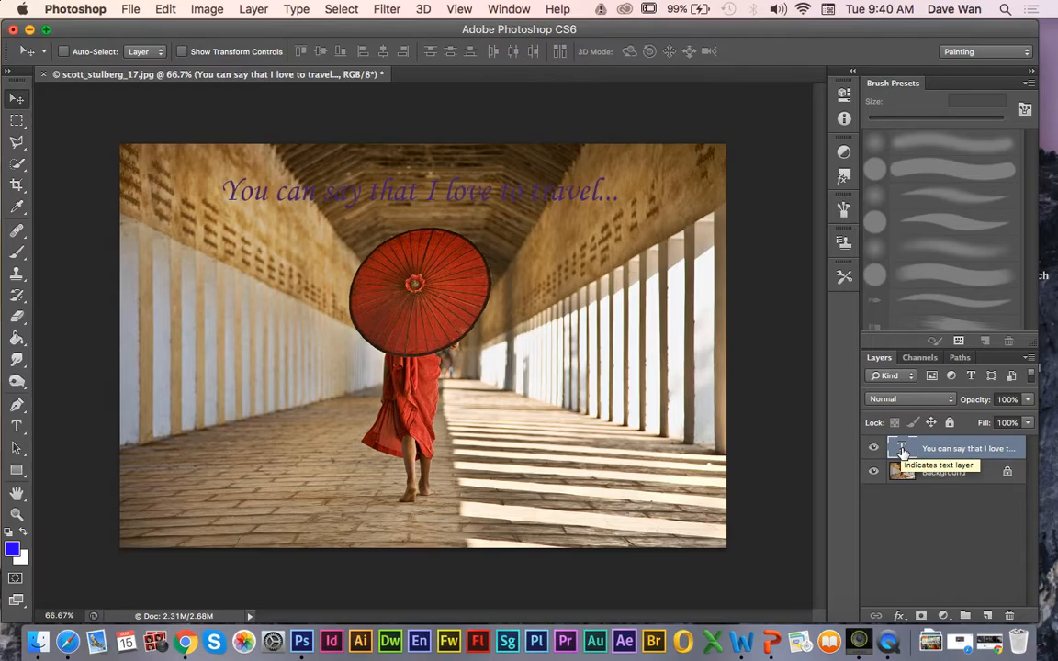
Step: Open the quote layer's blending options, move the dialog clear of the text, and add a Stroke effect
right_click(902, 451)
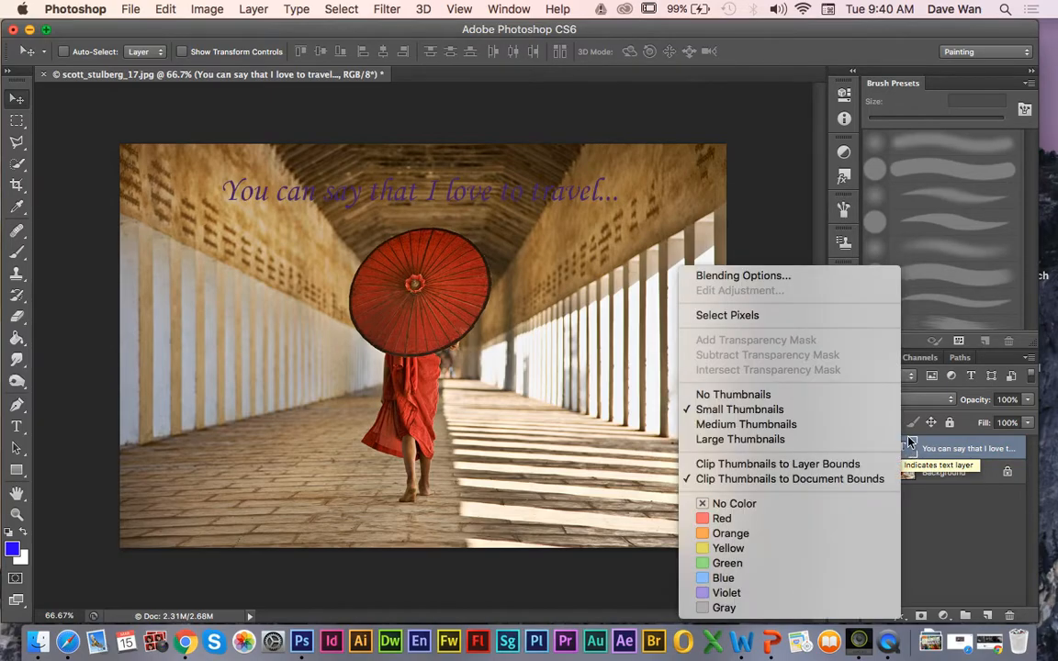
left_click(823, 277)
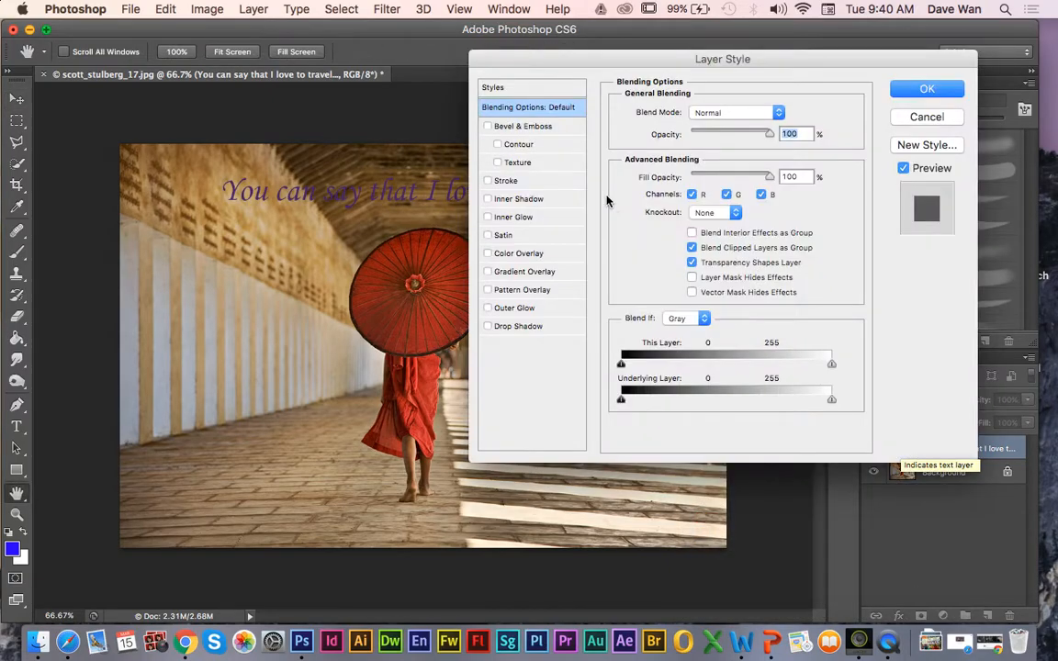
left_click_drag(572, 66, 734, 136)
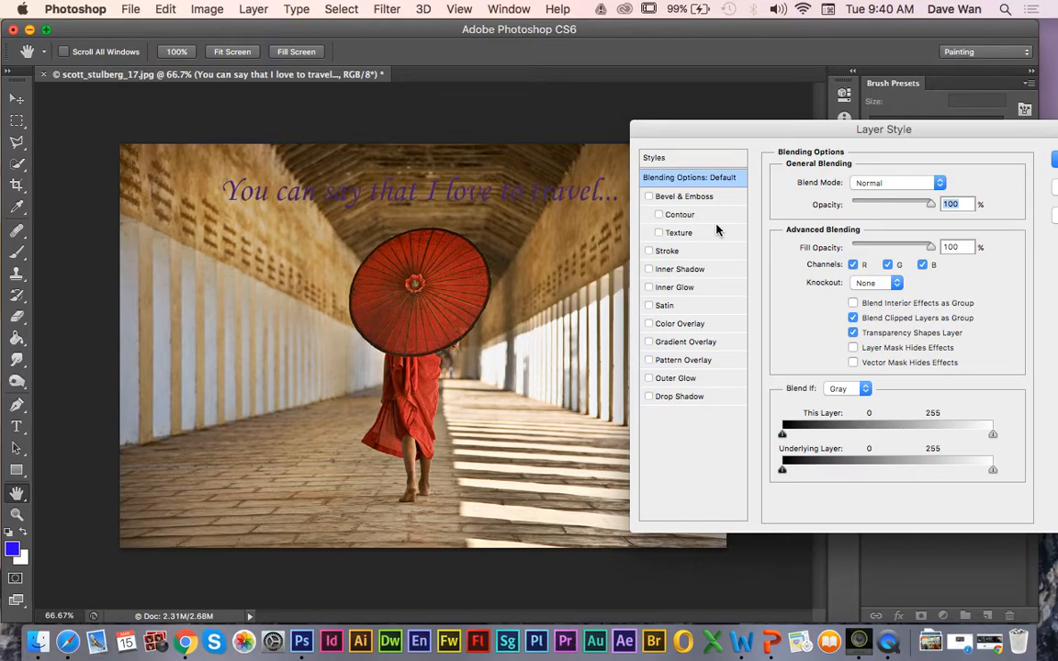
left_click(650, 251)
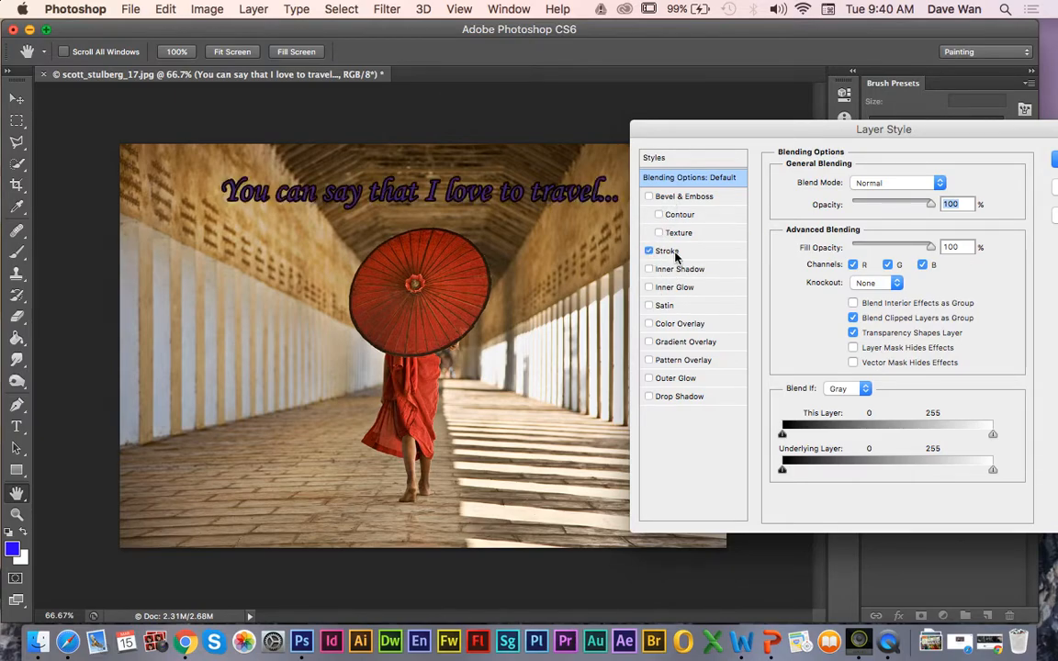
left_click(677, 255)
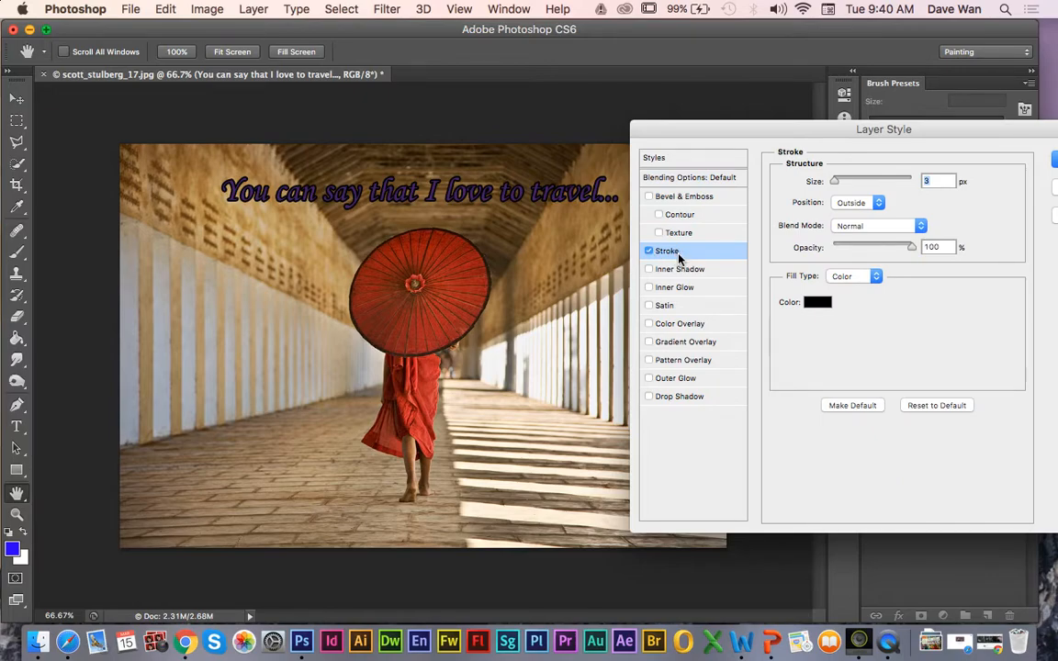
Step: Set the stroke color to golden yellow (ffd234)
left_click(828, 306)
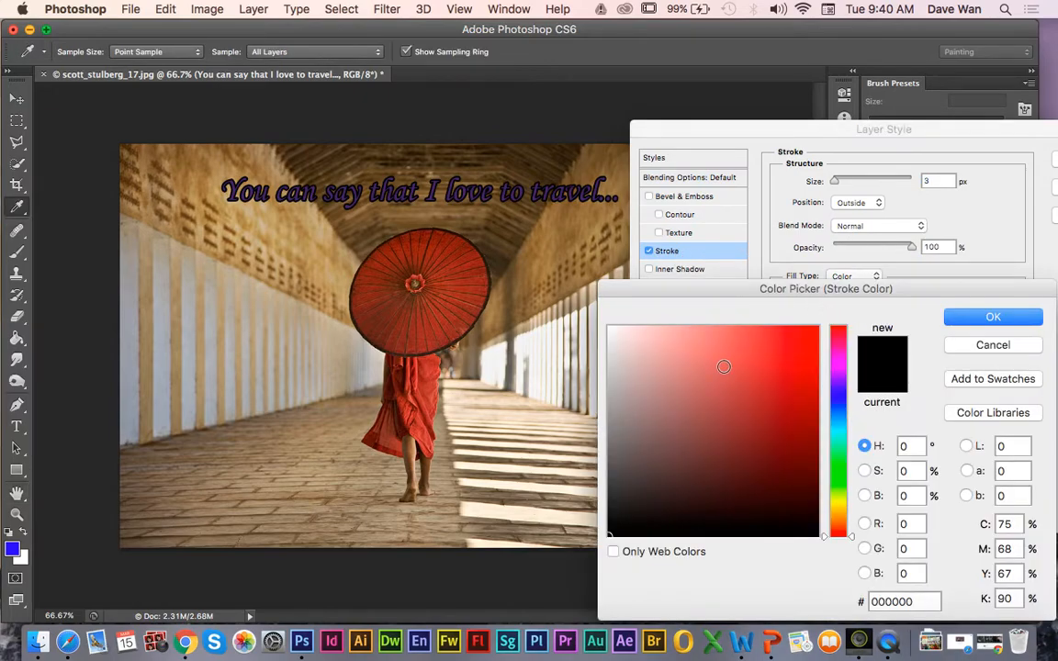
left_click(832, 508)
mouse_move(680, 373)
left_mouse_down()
mouse_move(644, 321)
mouse_move(661, 327)
left_mouse_up()
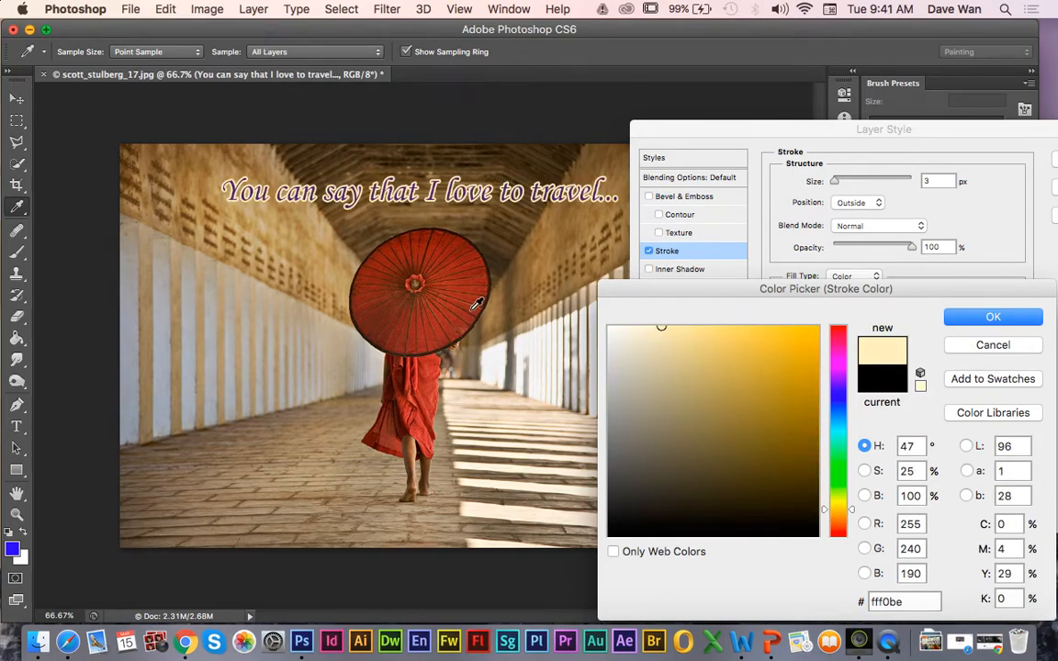
left_click_drag(788, 328, 775, 330)
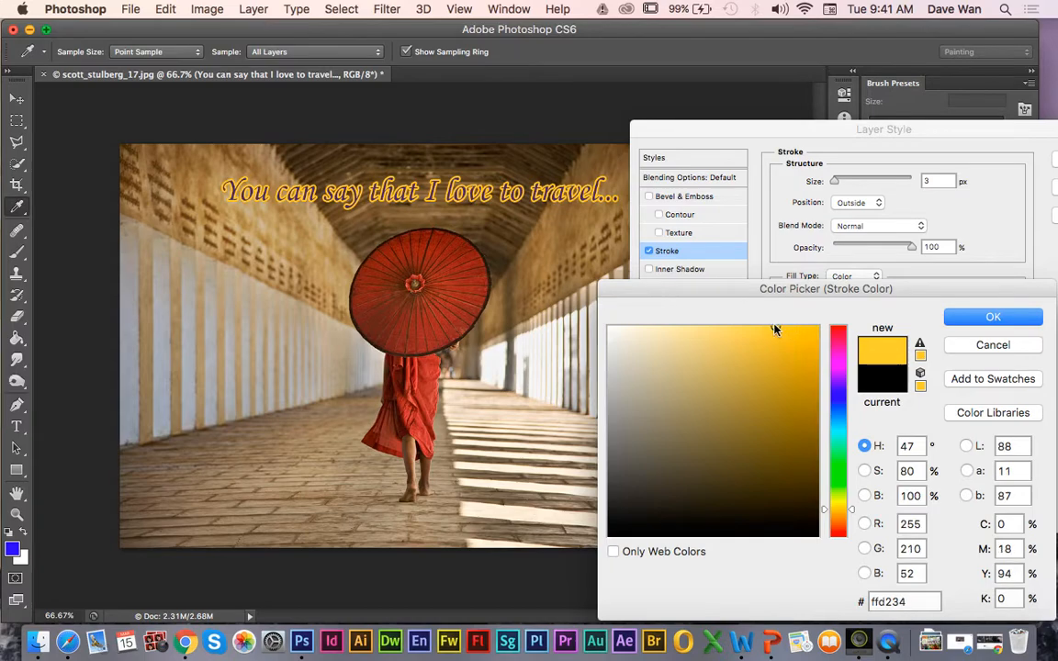
left_click(980, 319)
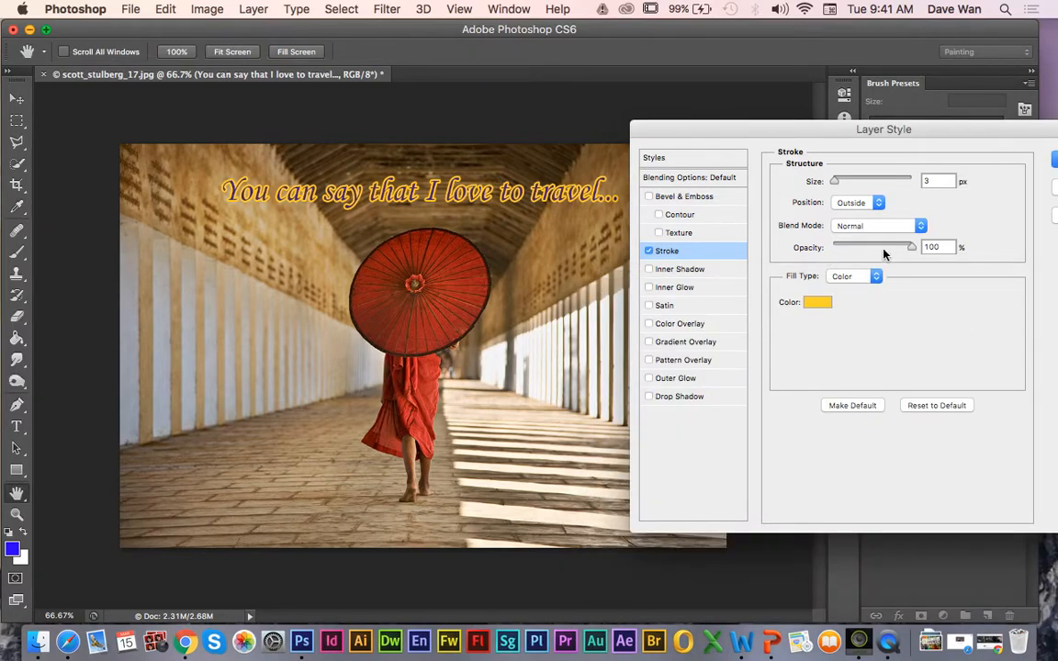
Step: Set the stroke's size to 4 px and test its opacity, returning it to 100%
mouse_move(850, 184)
left_mouse_down()
mouse_move(869, 183)
mouse_move(842, 183)
left_mouse_up()
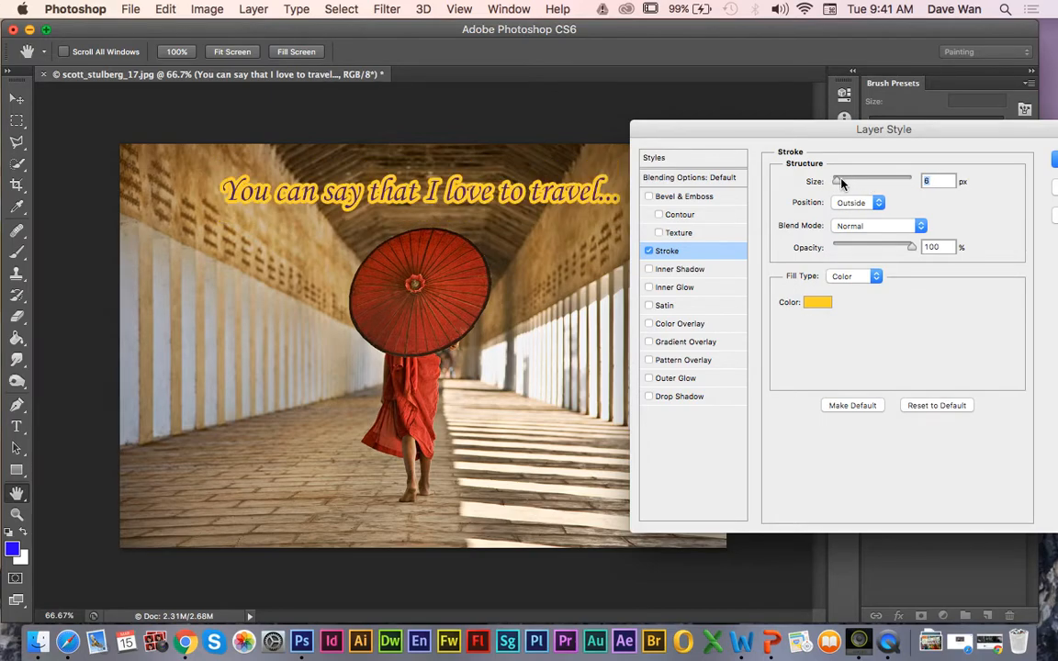
left_click_drag(837, 185, 836, 186)
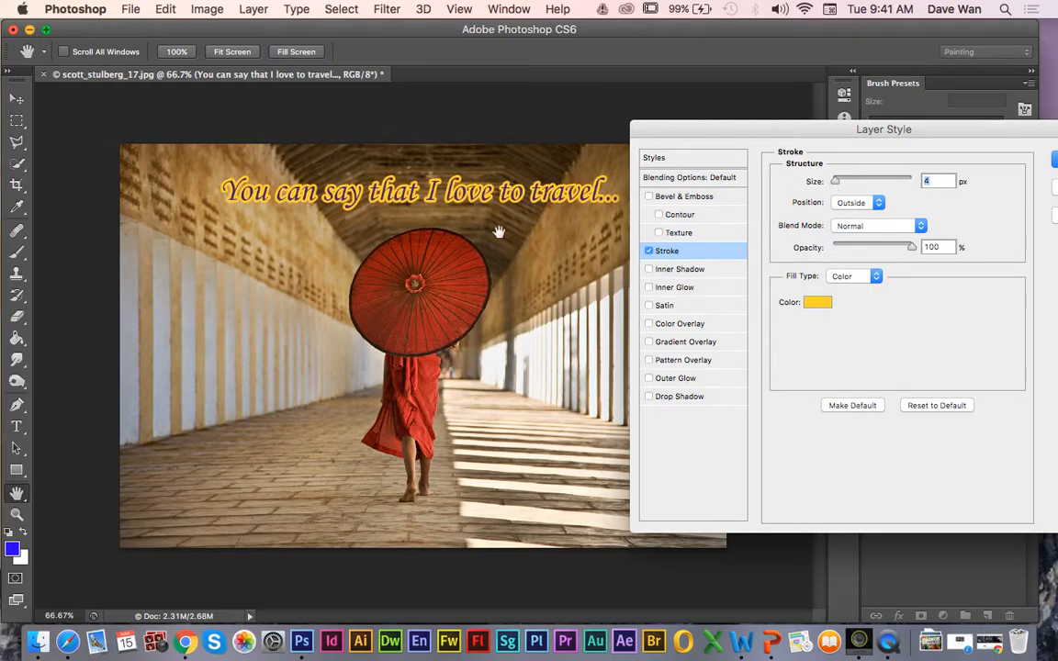
mouse_move(885, 248)
left_mouse_down()
mouse_move(859, 248)
mouse_move(919, 246)
left_mouse_up()
Step: Add an Outer Glow to the quote layer and set its color to orange-yellow (ffbf25)
left_click(670, 380)
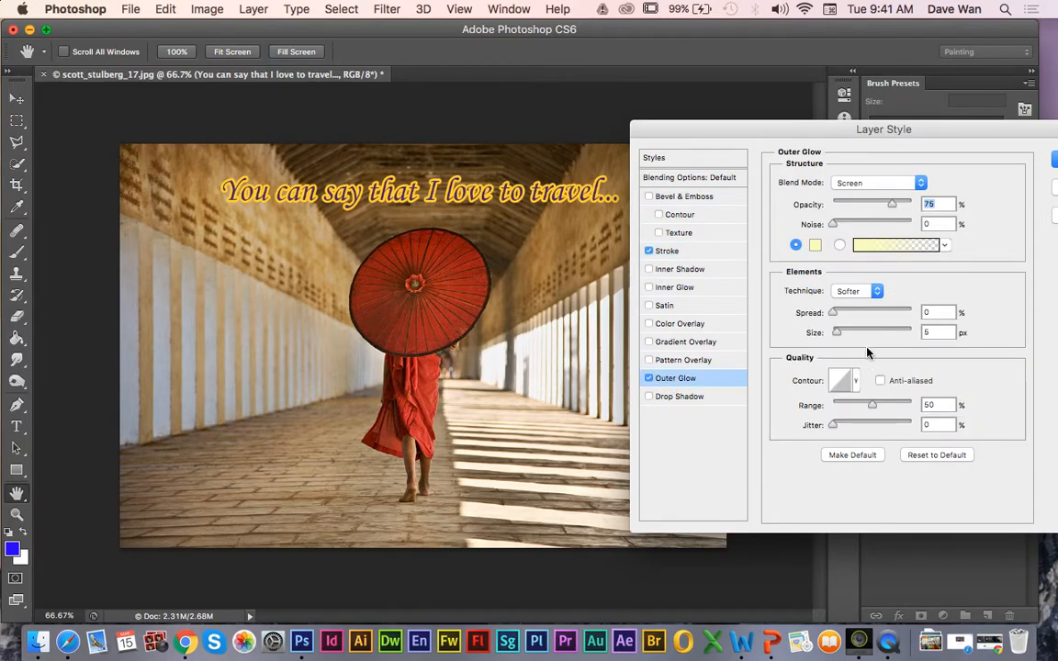
left_click(814, 244)
left_click_drag(838, 501, 837, 513)
left_click(746, 330)
left_click(788, 325)
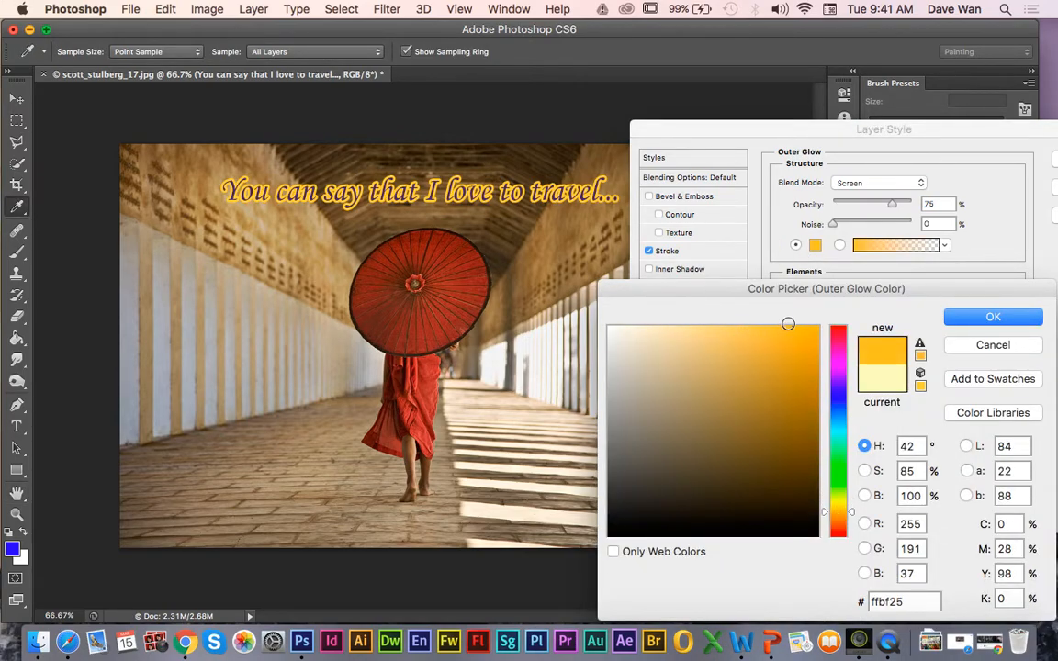
key("Return")
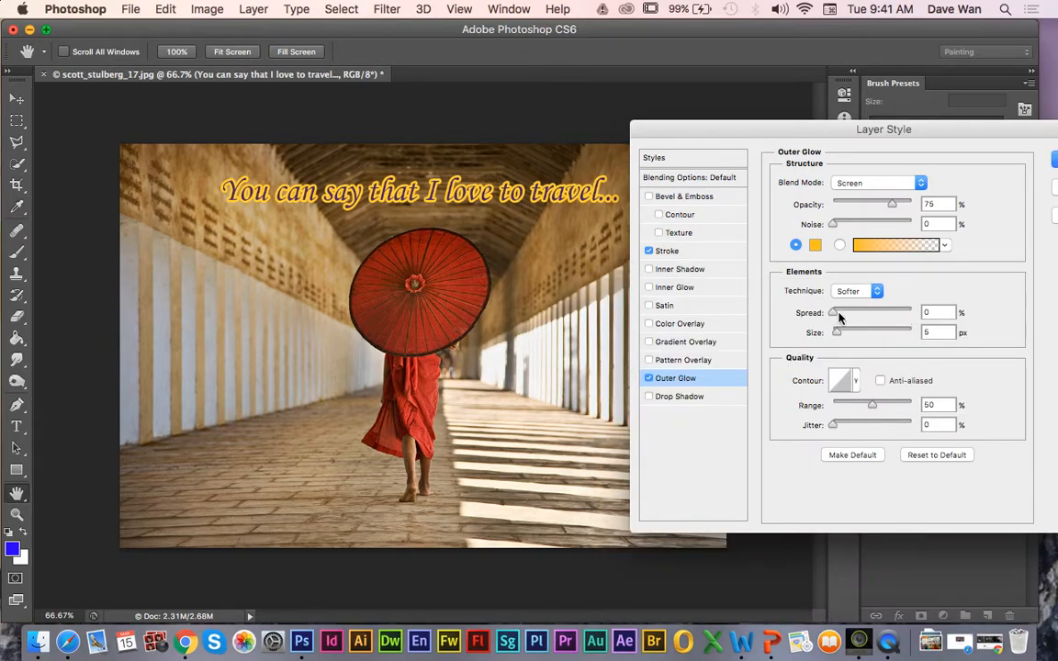
Step: Set the outer glow's size to 38 px, its spread to 14% and its opacity to 78%
mouse_move(838, 333)
left_mouse_down()
mouse_move(860, 335)
mouse_move(839, 314)
left_mouse_up()
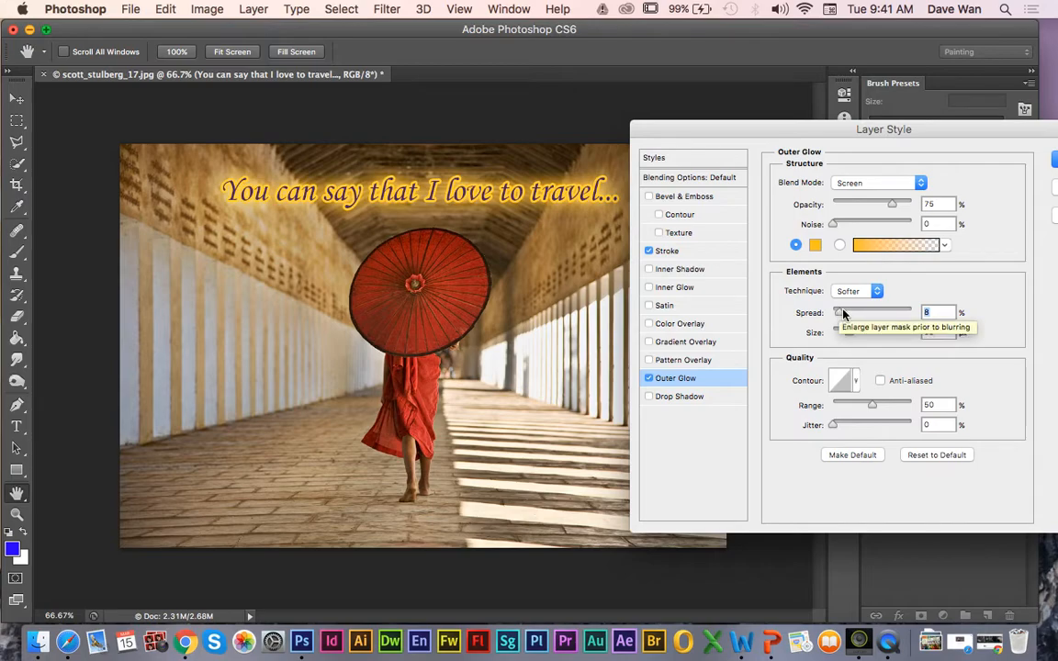
left_click_drag(843, 314, 846, 314)
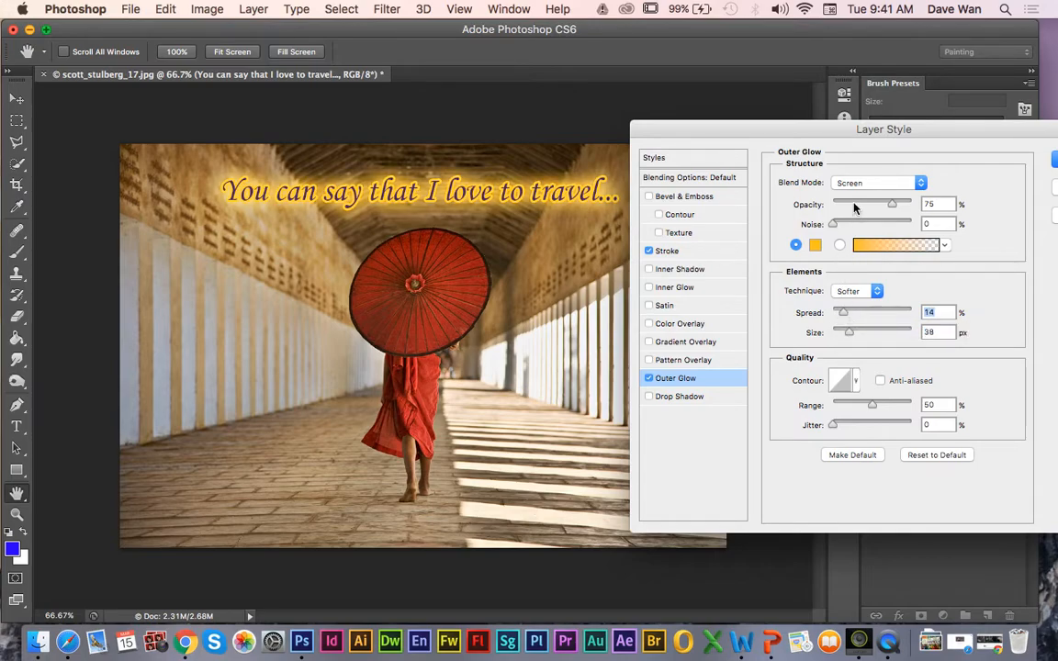
left_click_drag(888, 202, 879, 204)
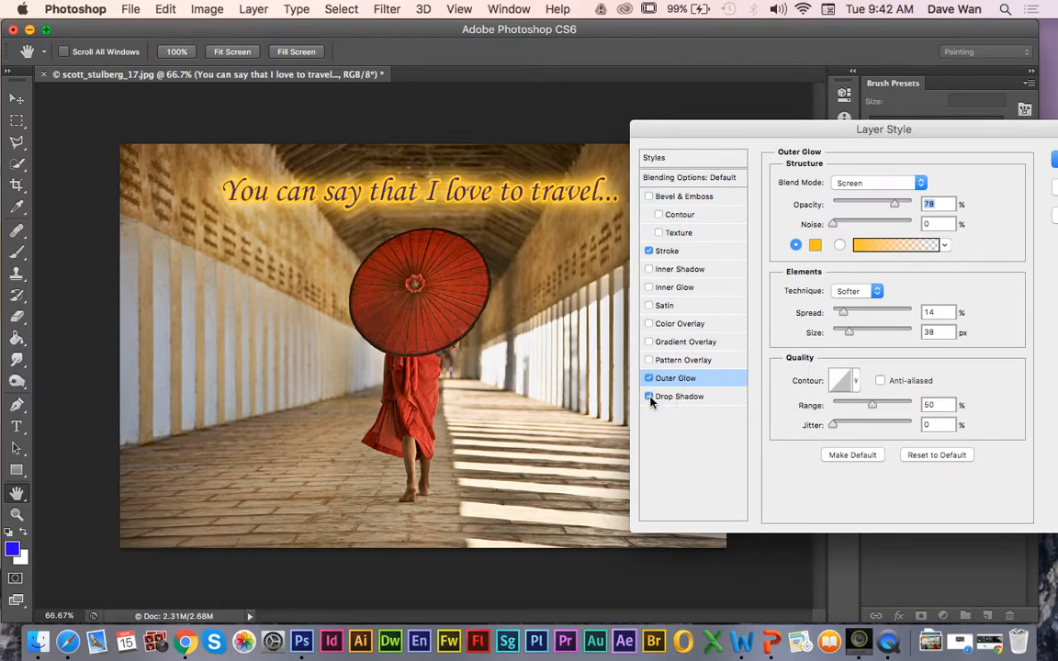
Step: Add a Drop Shadow to the quote layer, toggling it to compare, and set its distance to 35 px
left_click(649, 397)
left_click(676, 399)
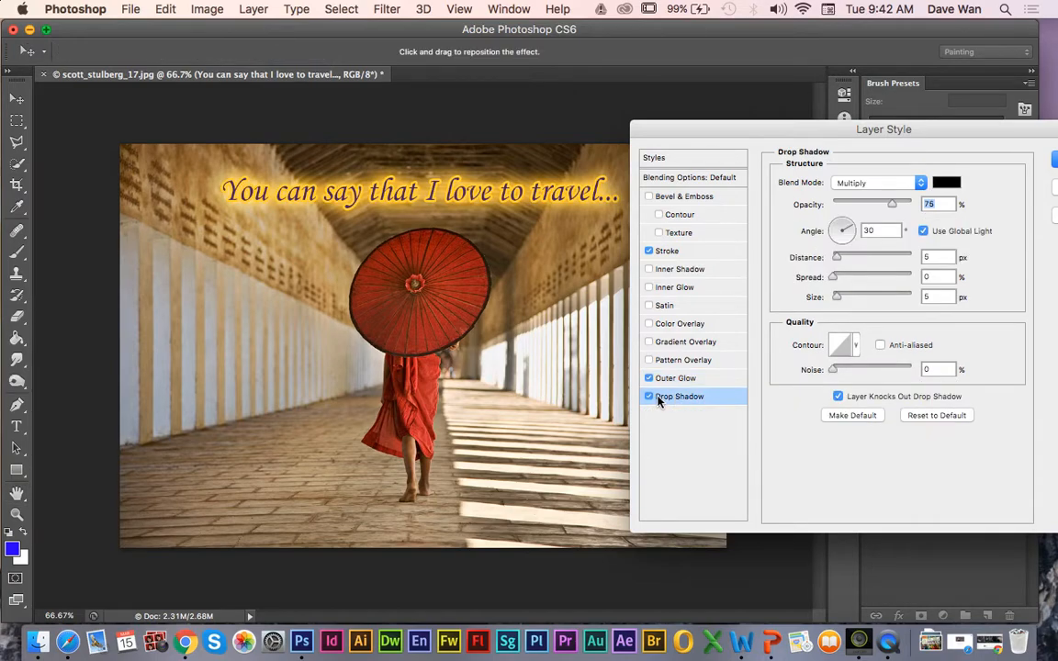
left_click(658, 397)
left_click(648, 397)
left_click(649, 397)
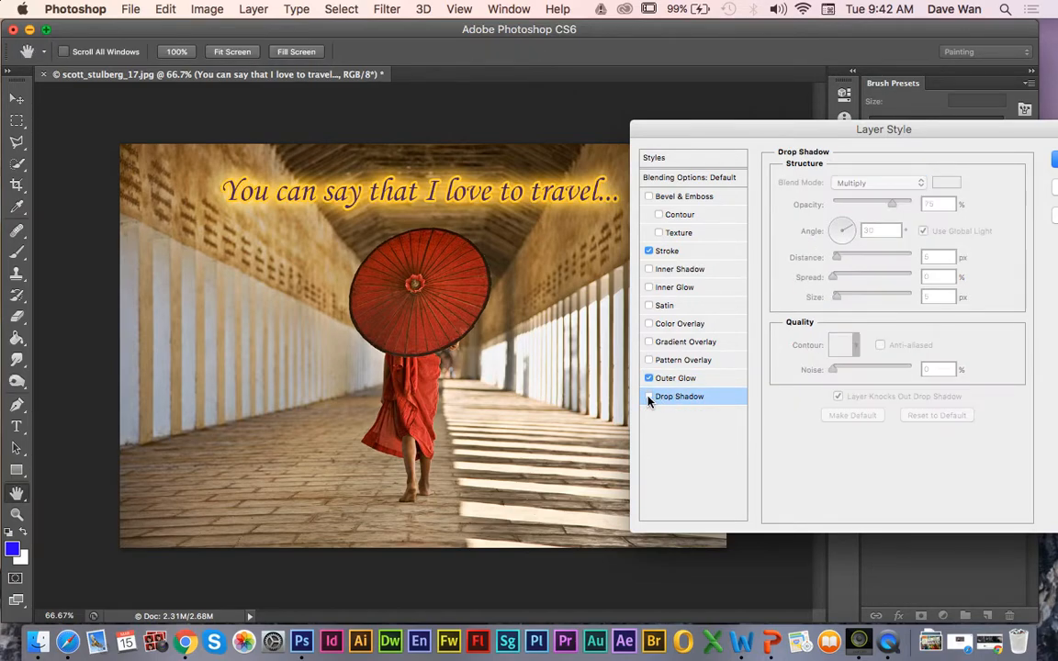
left_click(649, 398)
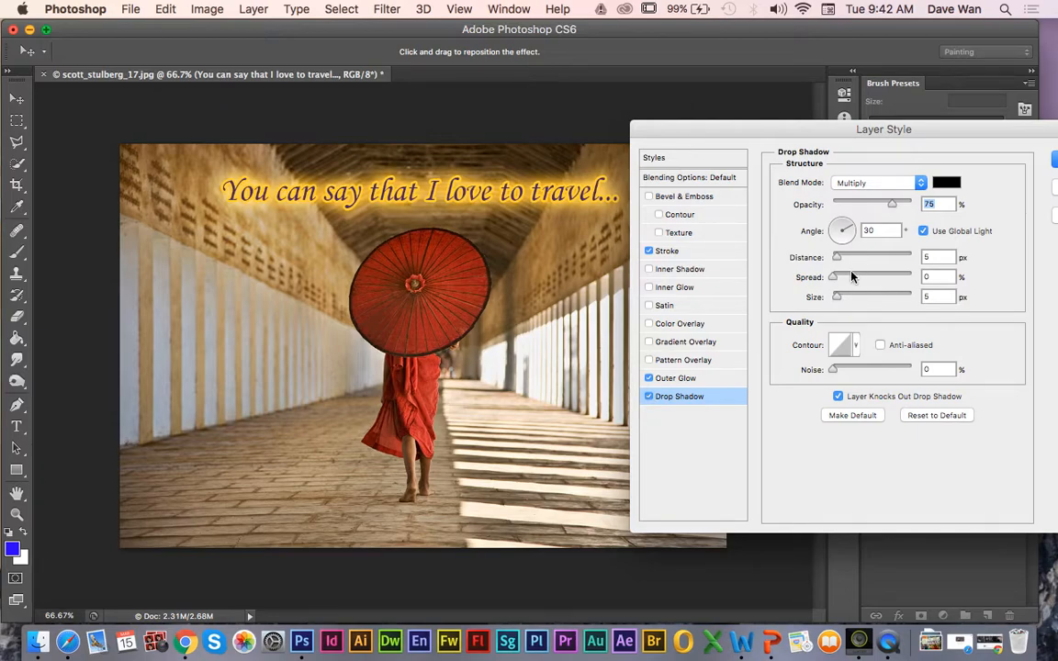
left_click_drag(836, 258, 876, 259)
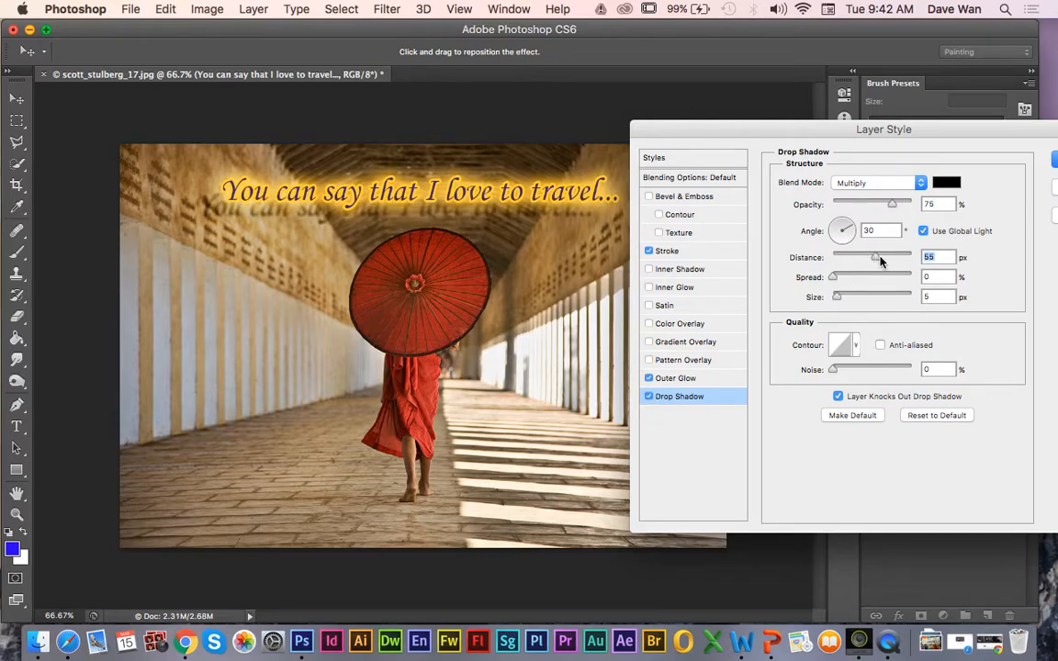
left_click(862, 259)
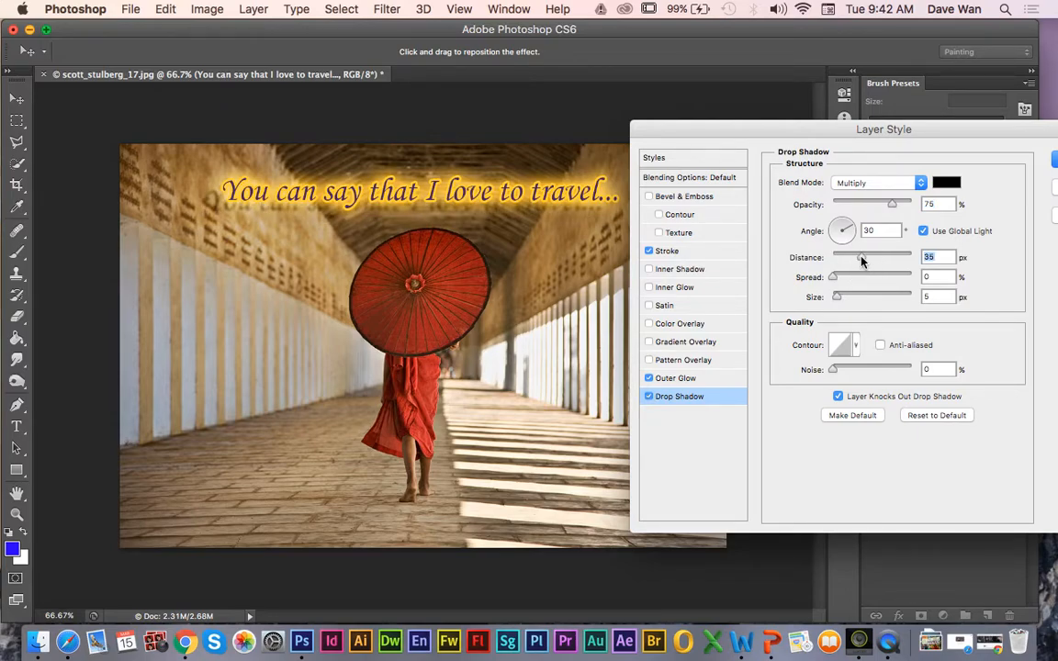
Step: Set the drop shadow's spread to 16% and its angle to 23°
left_click(849, 274)
left_click(829, 274)
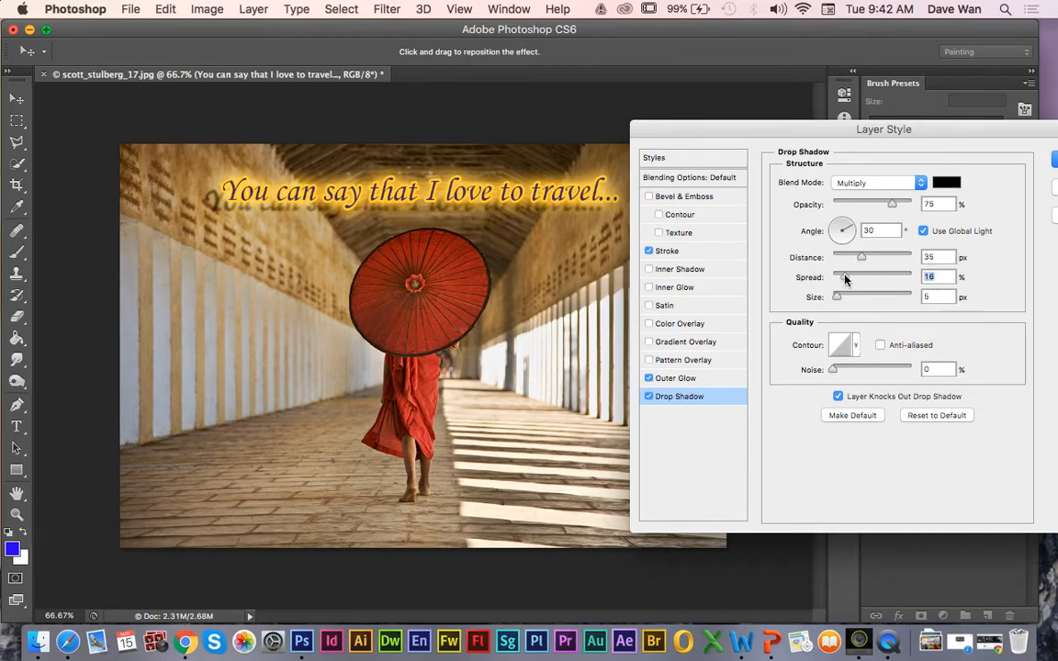
left_click(852, 229)
left_click(853, 236)
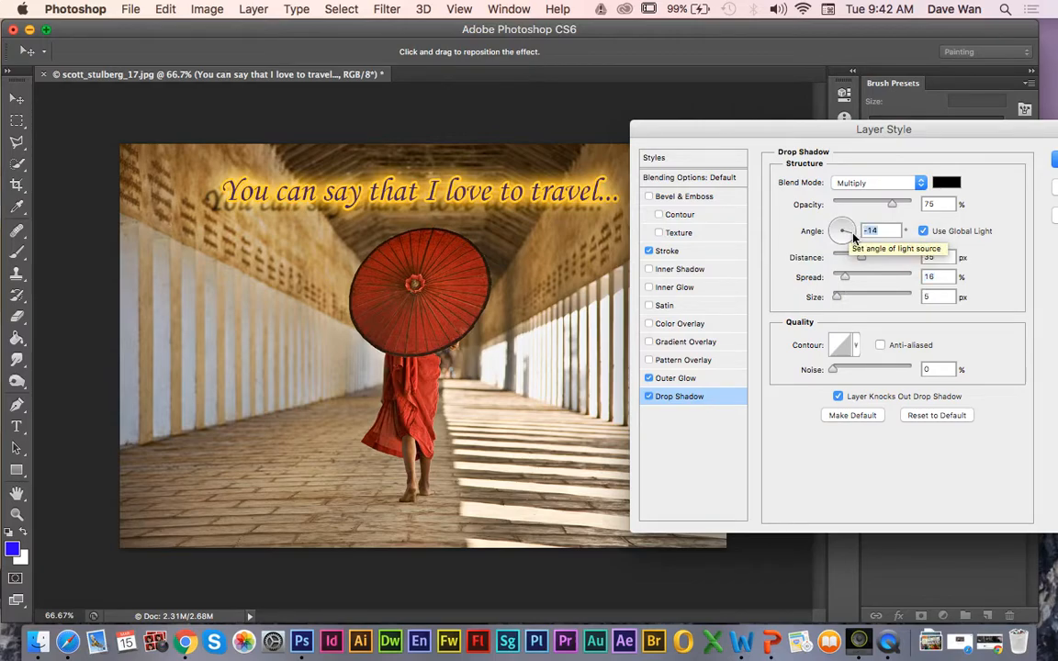
left_click(855, 230)
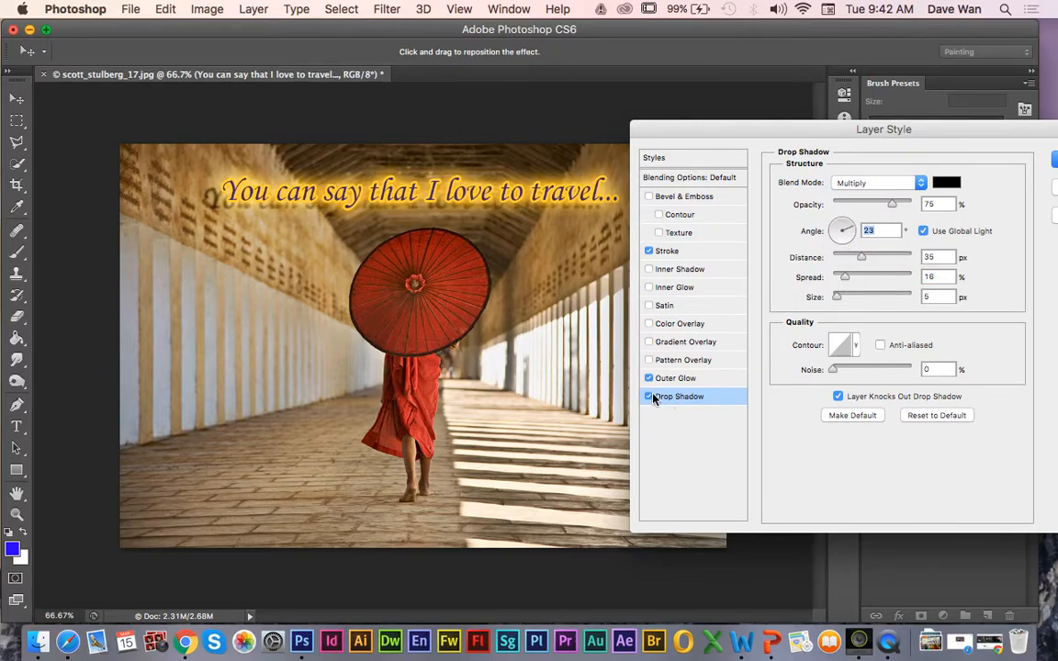
Step: Turn off the Drop Shadow and try a Pattern Overlay on the quote layer, leaving it disabled
left_click(649, 396)
left_click(681, 365)
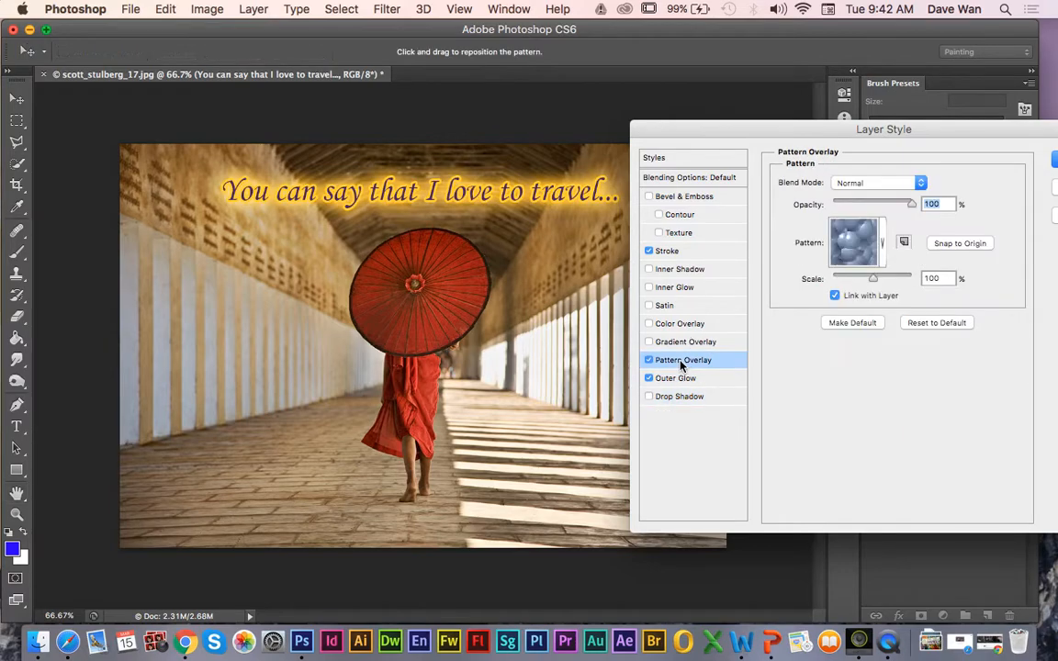
left_click(649, 361)
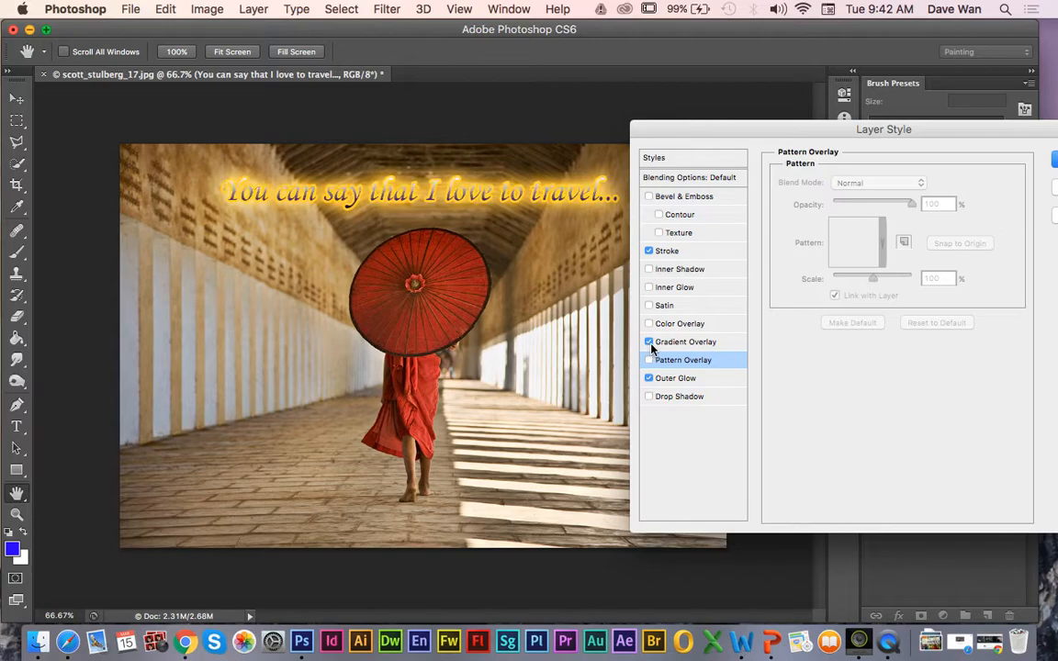
Step: Add a Gradient Overlay to the quote, choose the black-to-pink gradient after trying the teal one, and shift the gradient's position within the text
left_click(676, 343)
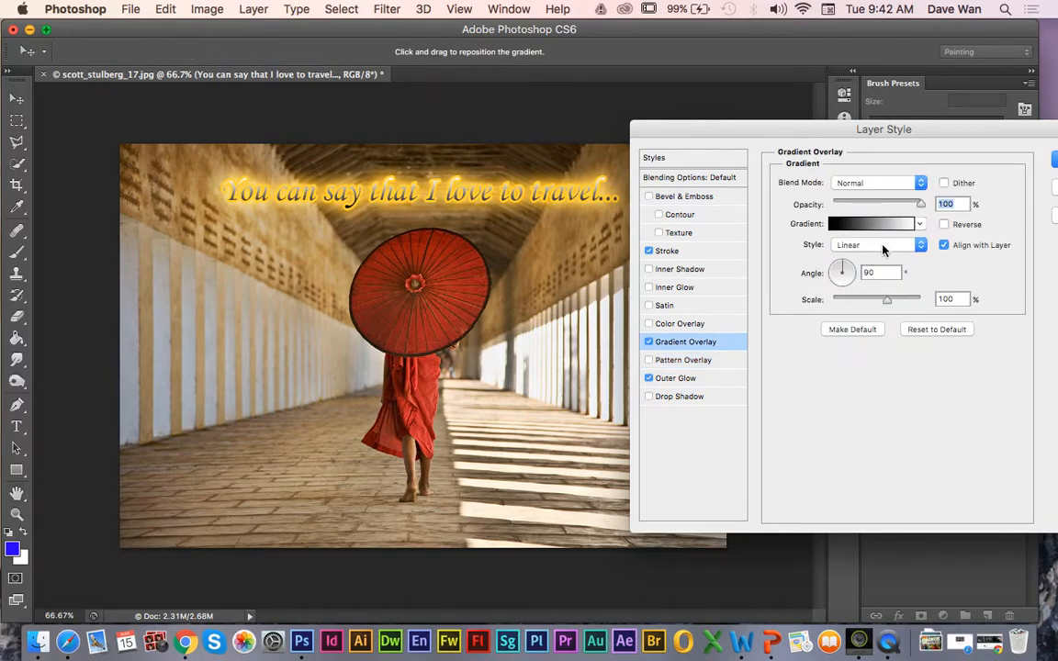
left_click(917, 227)
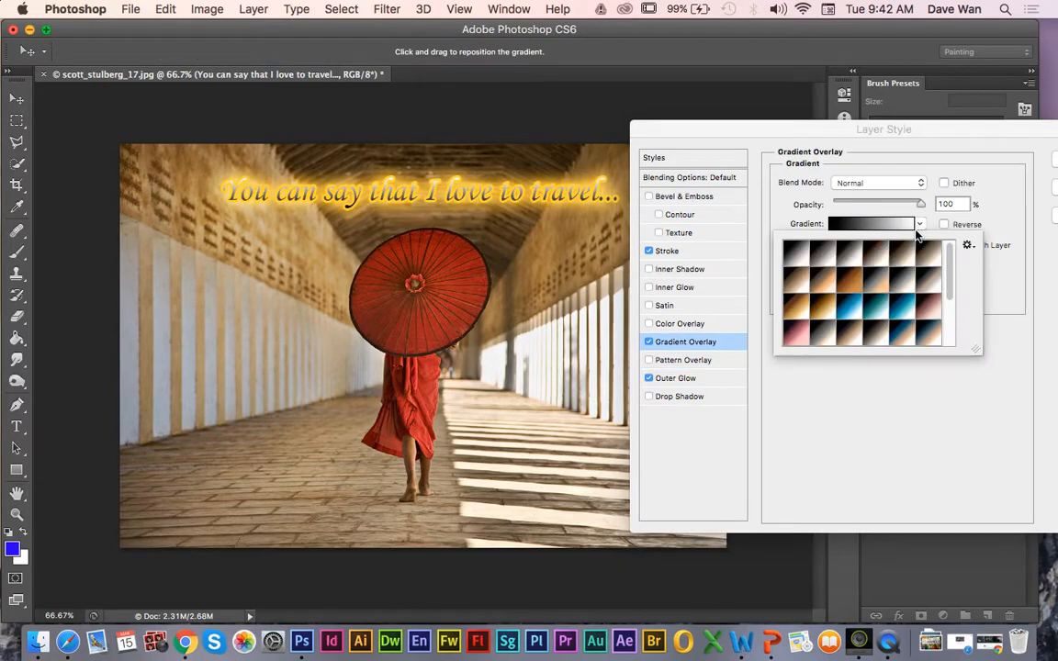
left_click(878, 312)
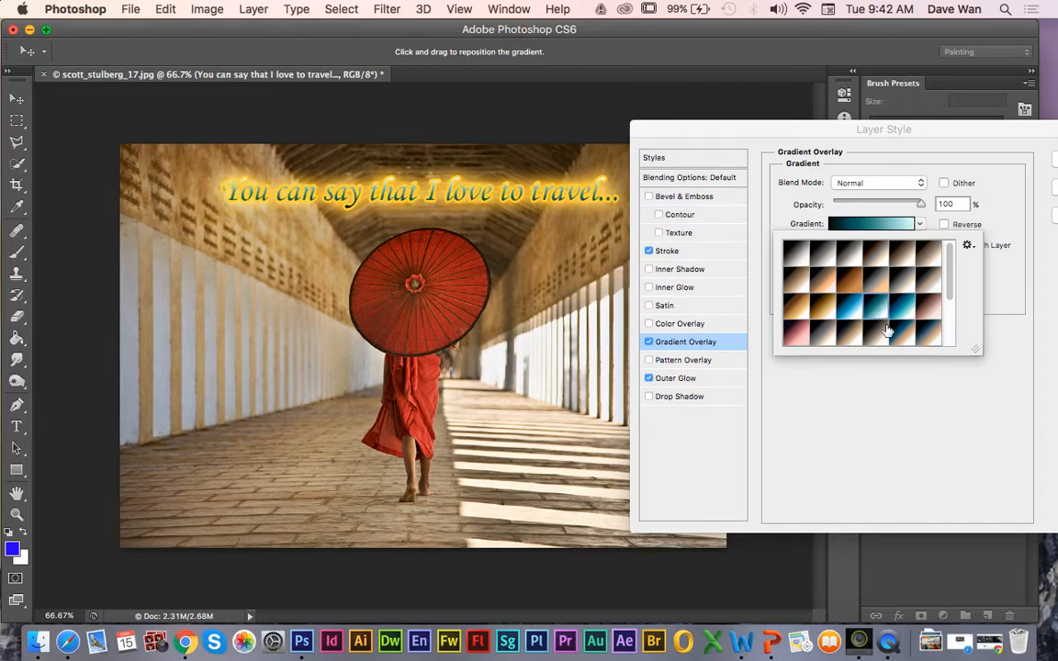
left_click_drag(946, 294, 946, 322)
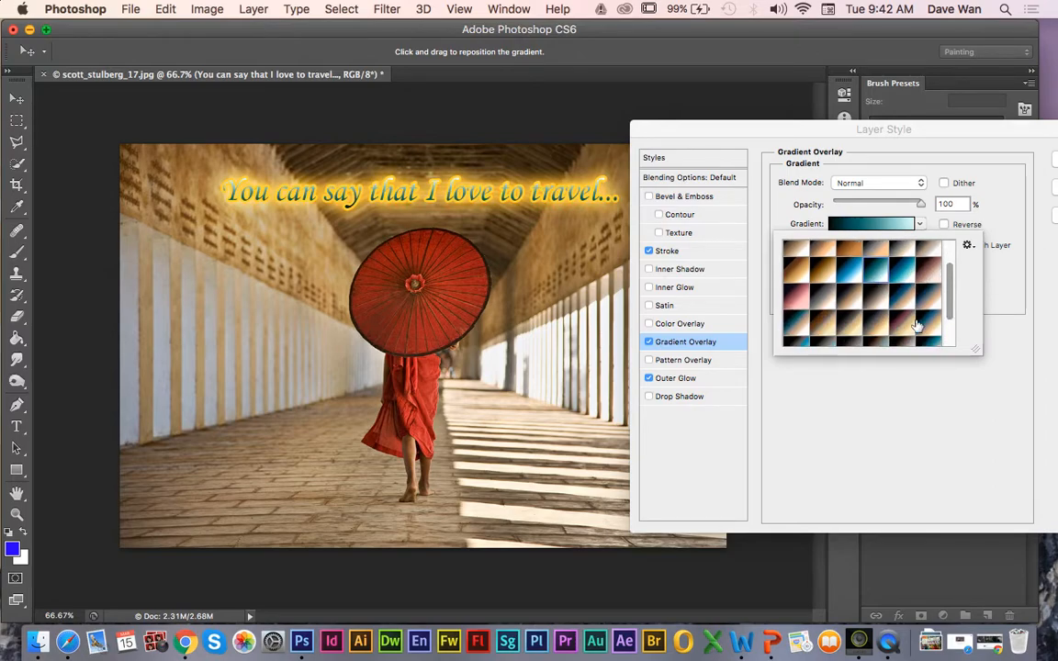
left_click(796, 303)
left_click(886, 398)
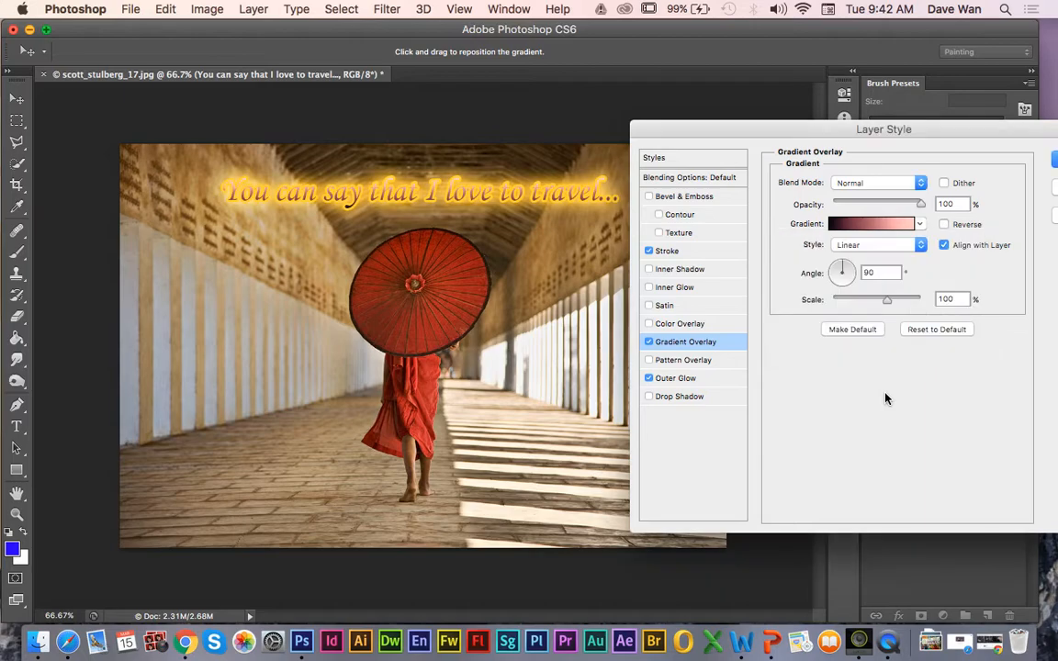
left_click_drag(567, 214, 536, 195)
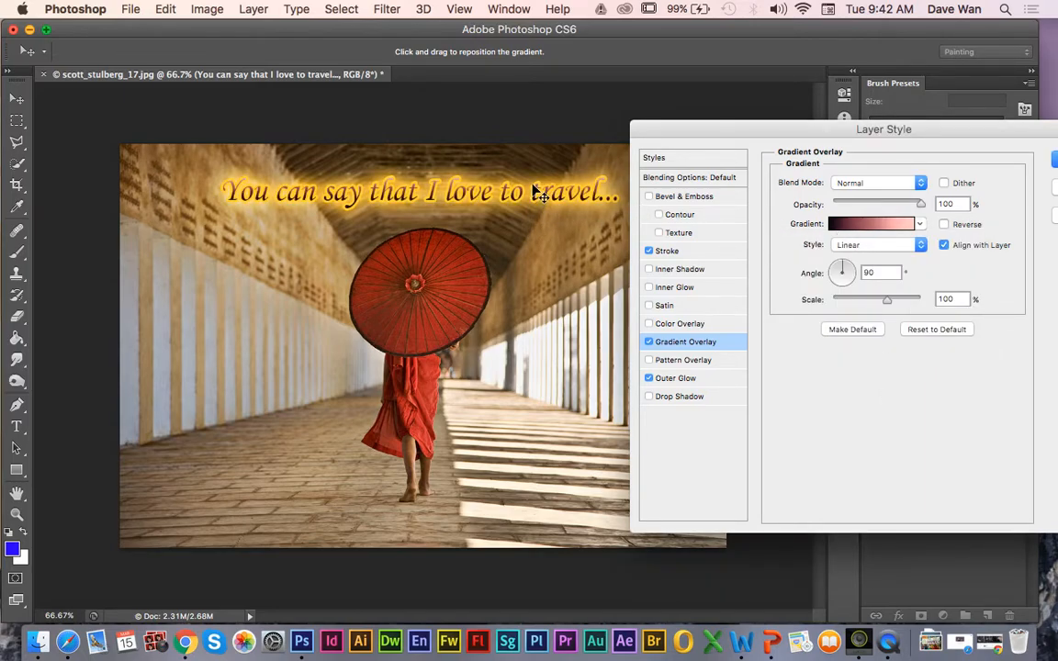
Step: Try Inner Glow and Bevel & Emboss on the quote, comparing the bevel on the enlarged text, and leave both effects off
left_click(649, 287)
left_click(649, 288)
left_click(649, 197)
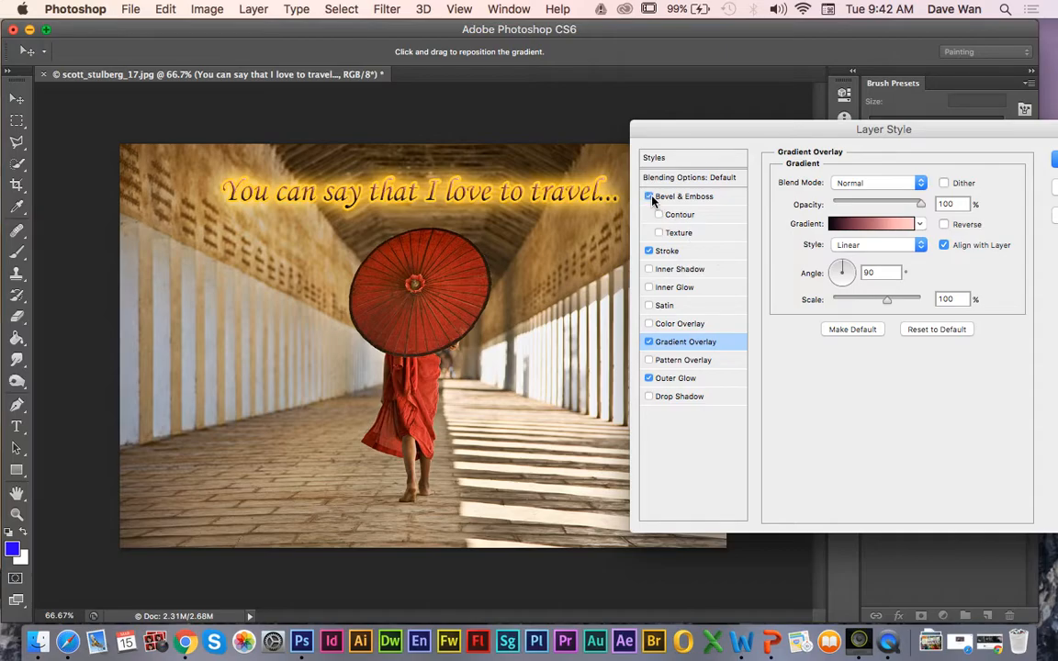
left_click(649, 198)
key("super+plus")
key("super+plus")
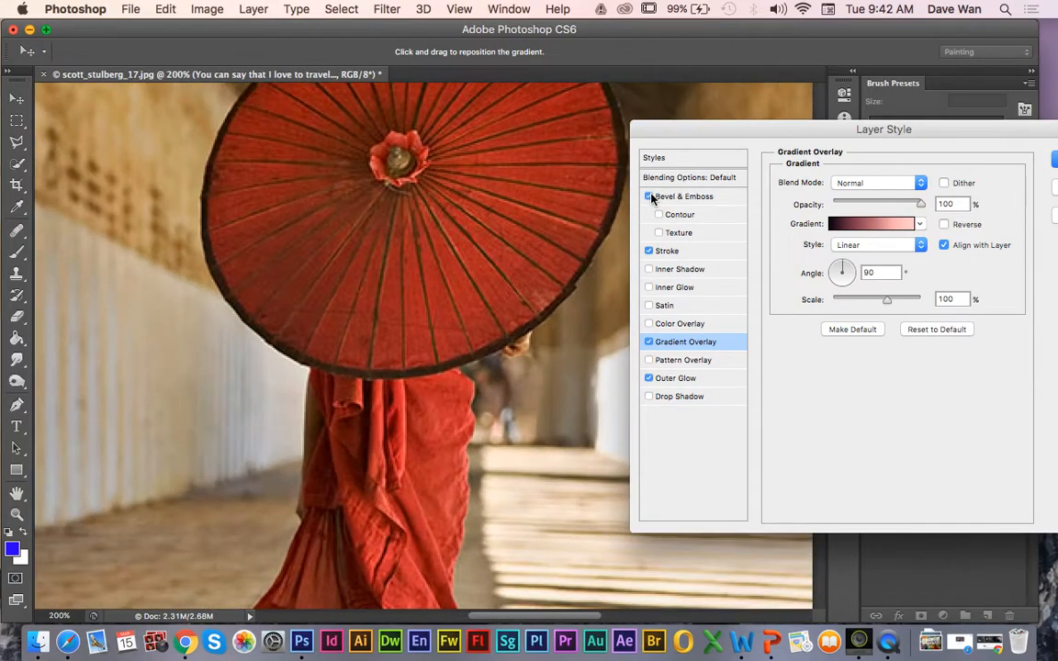
scroll(456, 204, "up", 10)
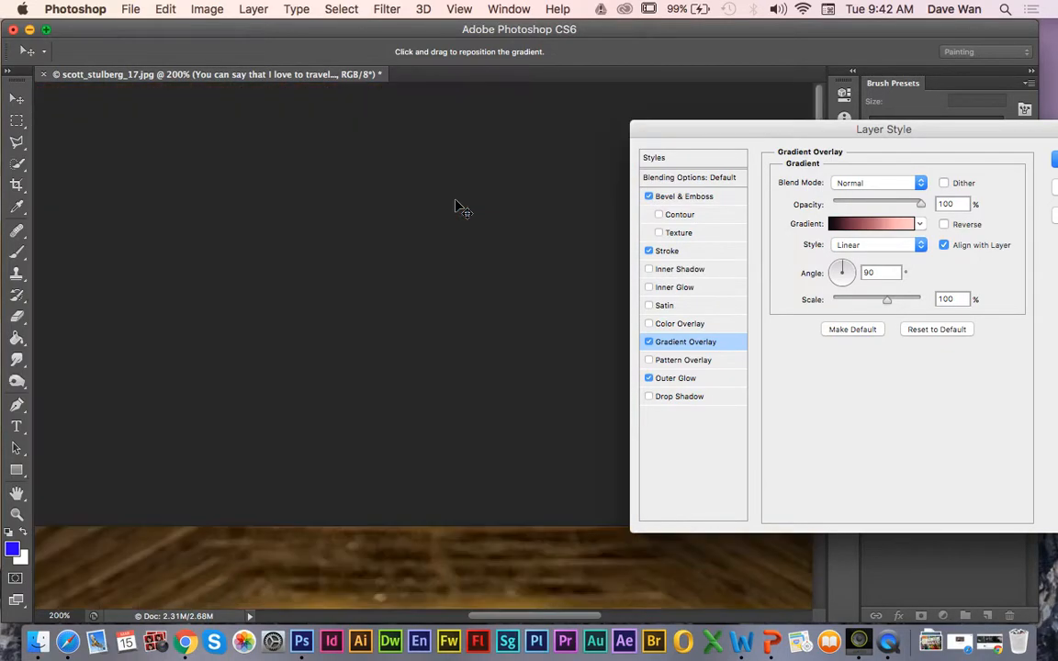
left_click(650, 197)
left_click(650, 197)
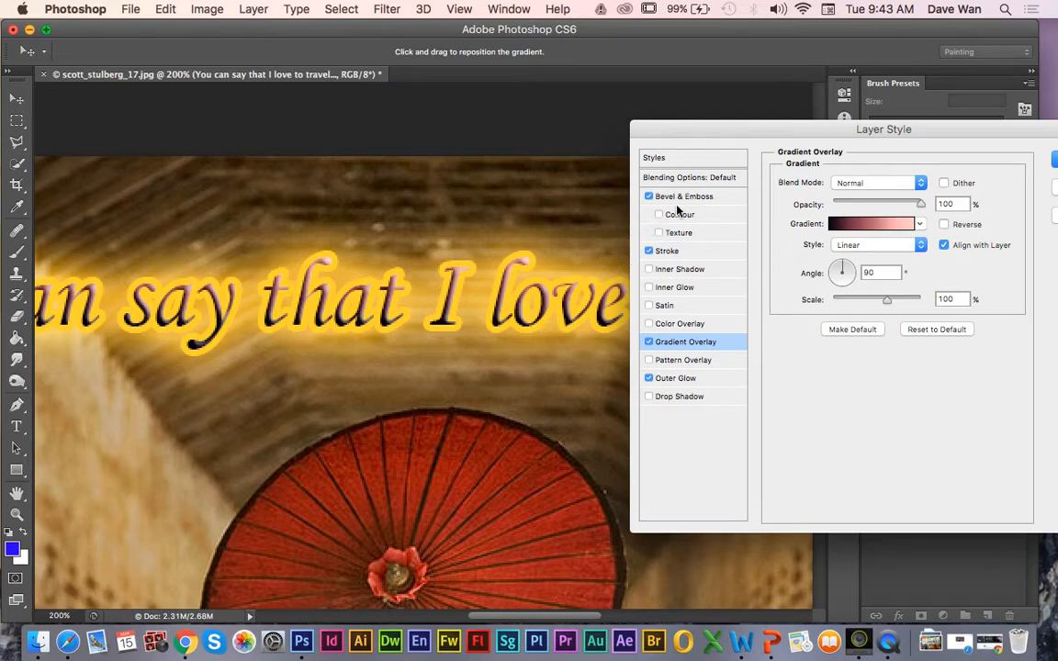
left_click(683, 198)
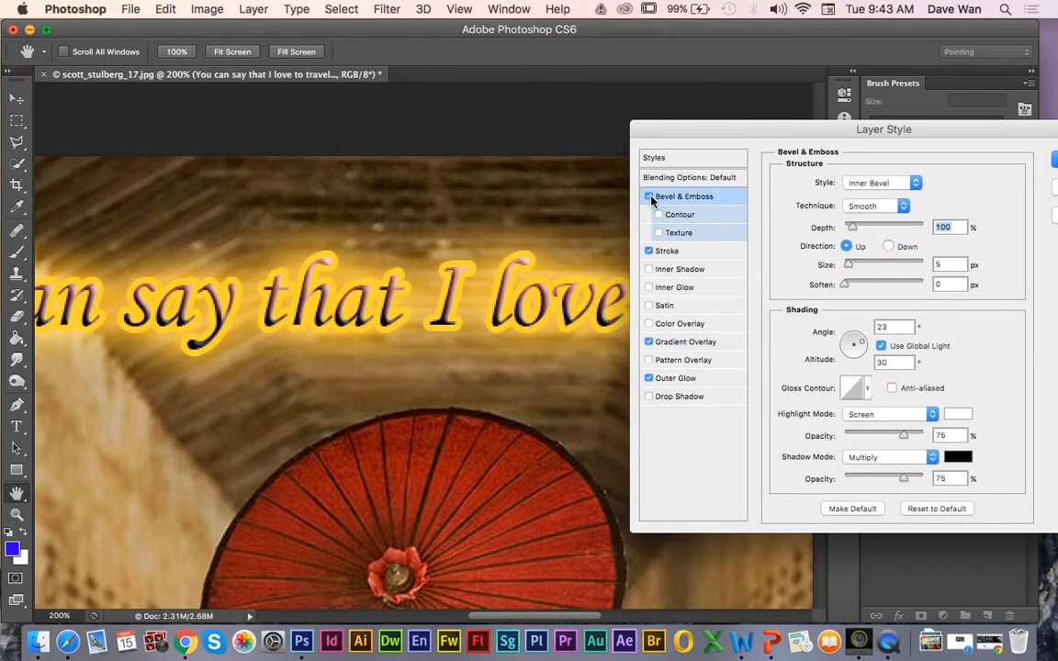
left_click(650, 197)
Step: Apply the layer style to the quote with Stroke, Gradient Overlay and Outer Glow enabled
left_click_drag(676, 138, 629, 134)
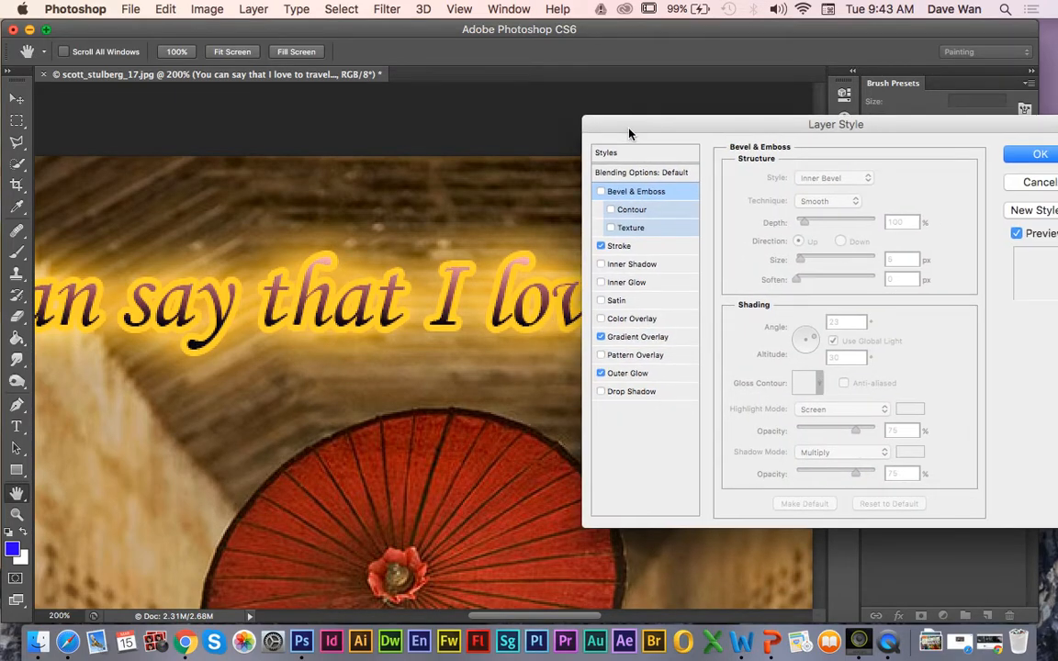
key("super+minus")
key("super+minus")
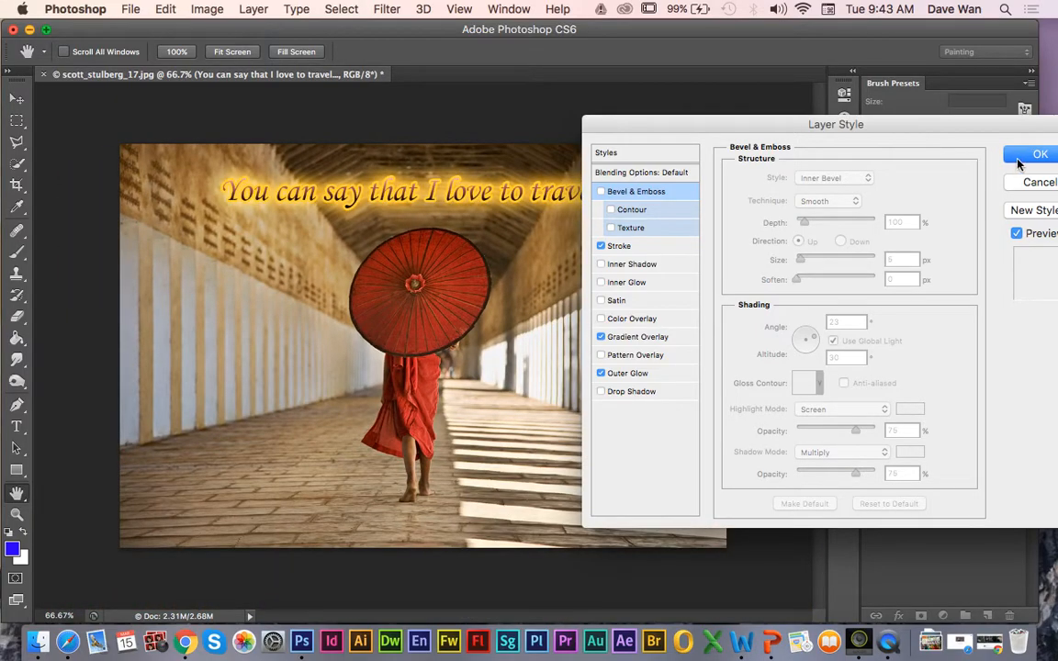
left_click(1023, 158)
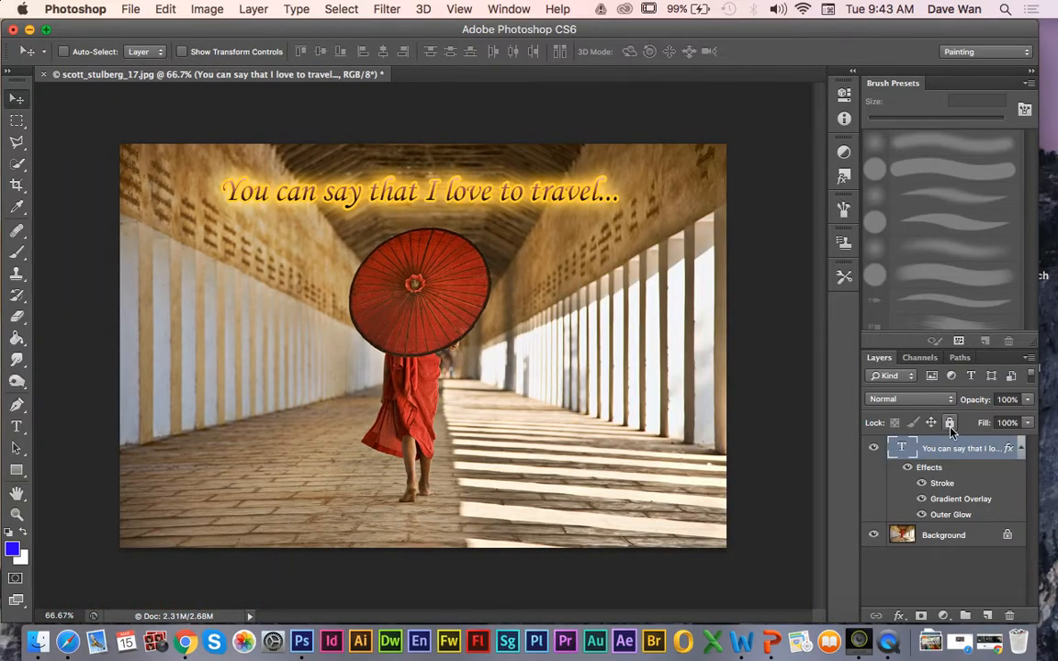
Step: Compare the quote with and without its Stroke, Gradient Overlay and Outer Glow by toggling each effect's visibility
left_click(921, 483)
left_click(922, 483)
left_click(921, 498)
left_click(922, 514)
left_click(922, 499)
left_click(921, 499)
left_click(921, 515)
left_click(922, 515)
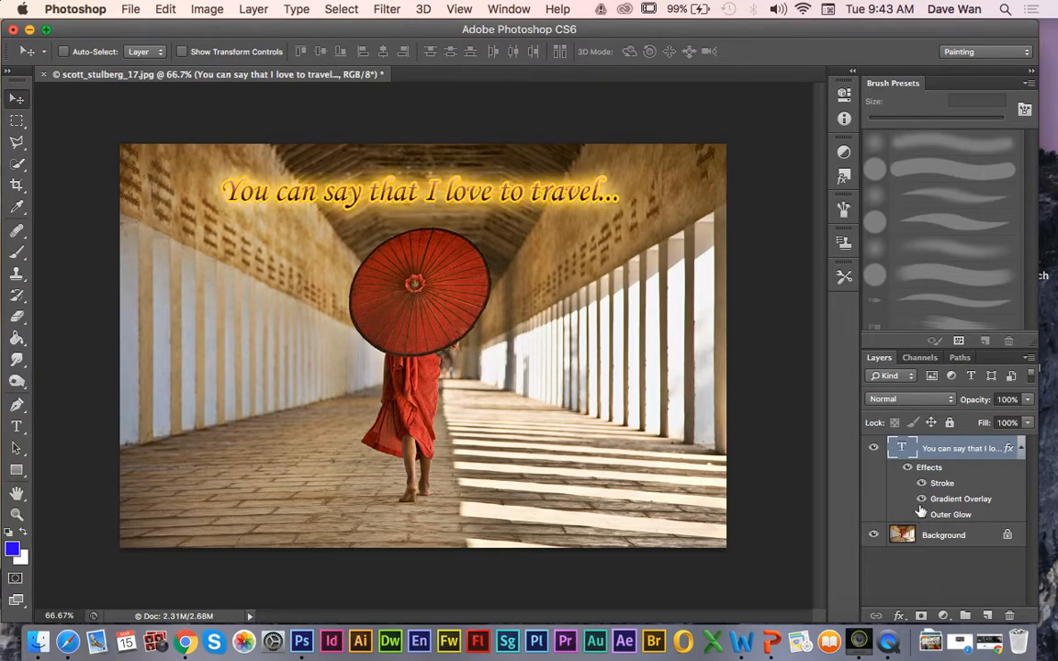